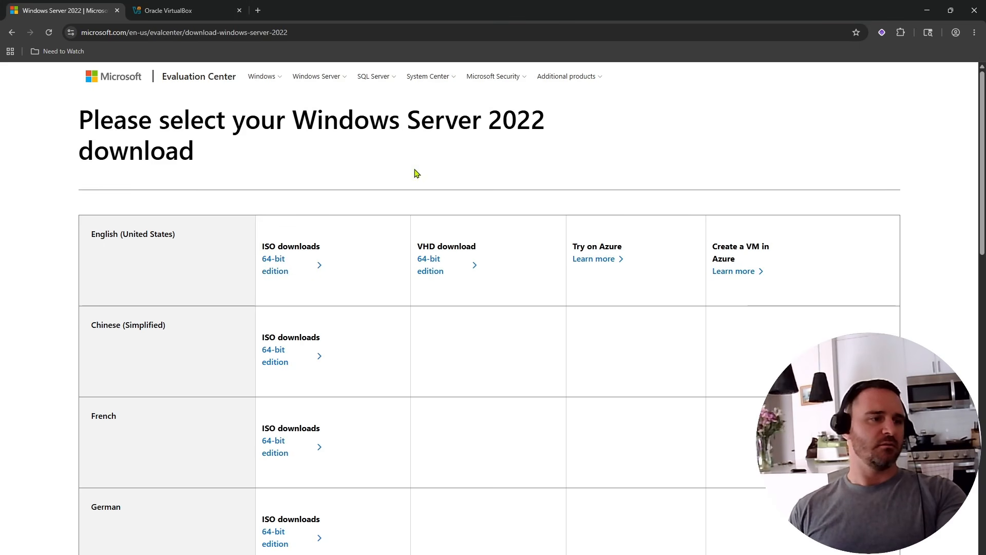
Step: Download the English (United States) 64-bit ISO of Windows Server 2022 and check the download's progress
{"action": "left_click", "coordinate": [283, 272]}
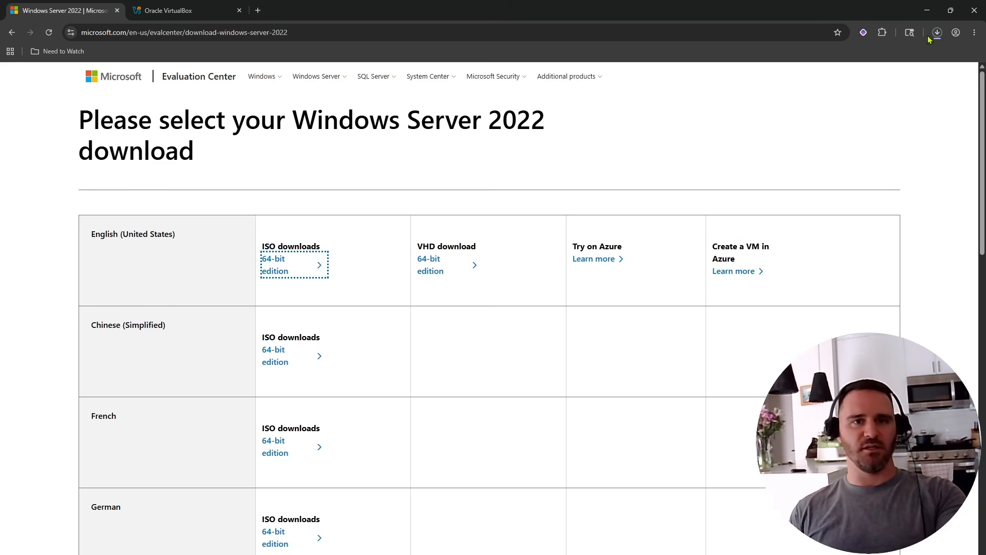
{"action": "left_click", "coordinate": [938, 36]}
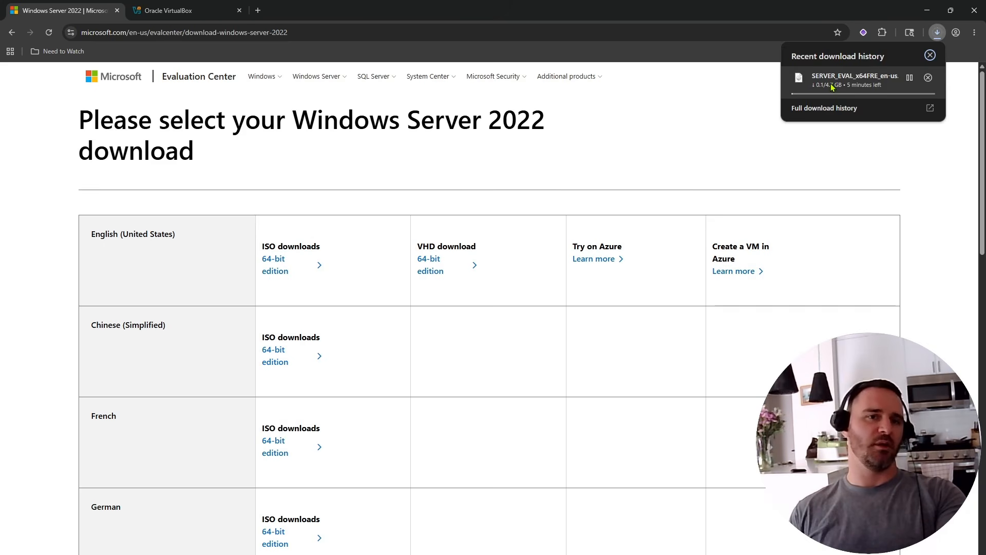
{"action": "left_click", "coordinate": [657, 136]}
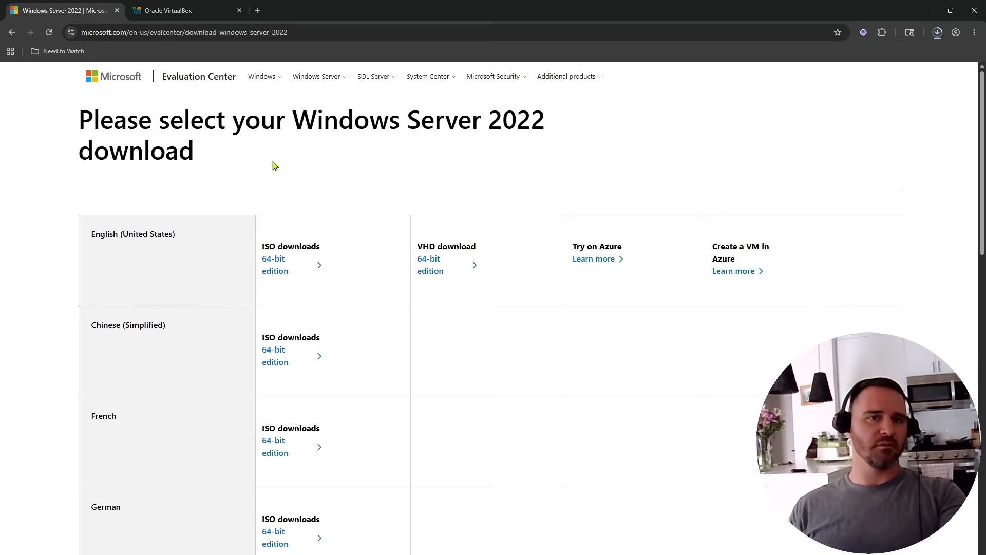
Step: Download the VirtualBox 7.2.8 platform package for Windows hosts from the VirtualBox website
{"action": "left_click", "coordinate": [193, 5]}
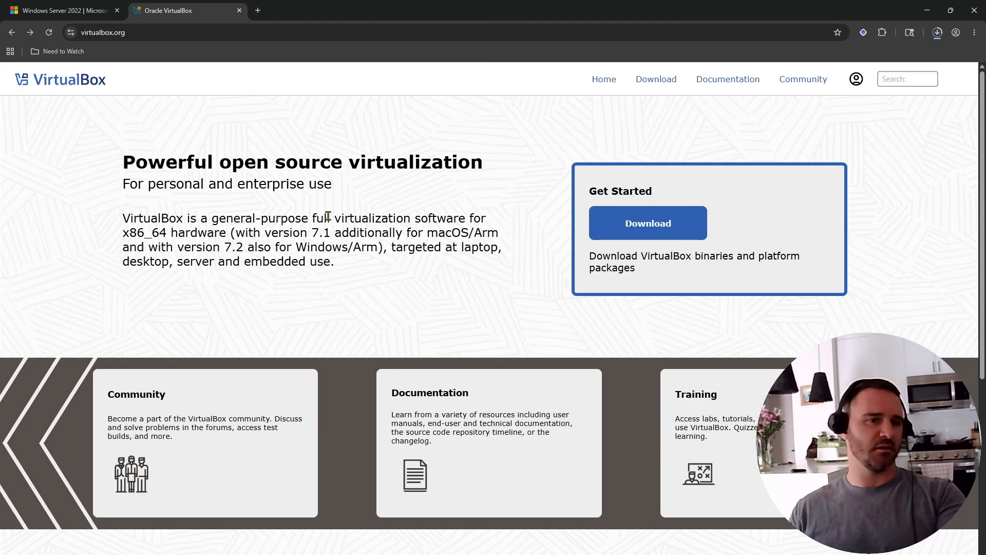
{"action": "left_click", "coordinate": [638, 235]}
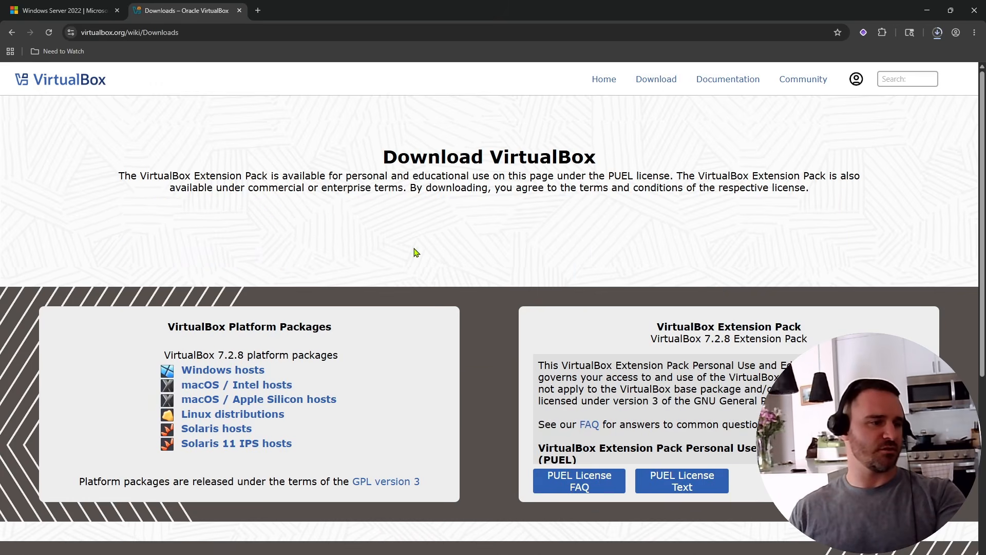
{"action": "left_click", "coordinate": [236, 379]}
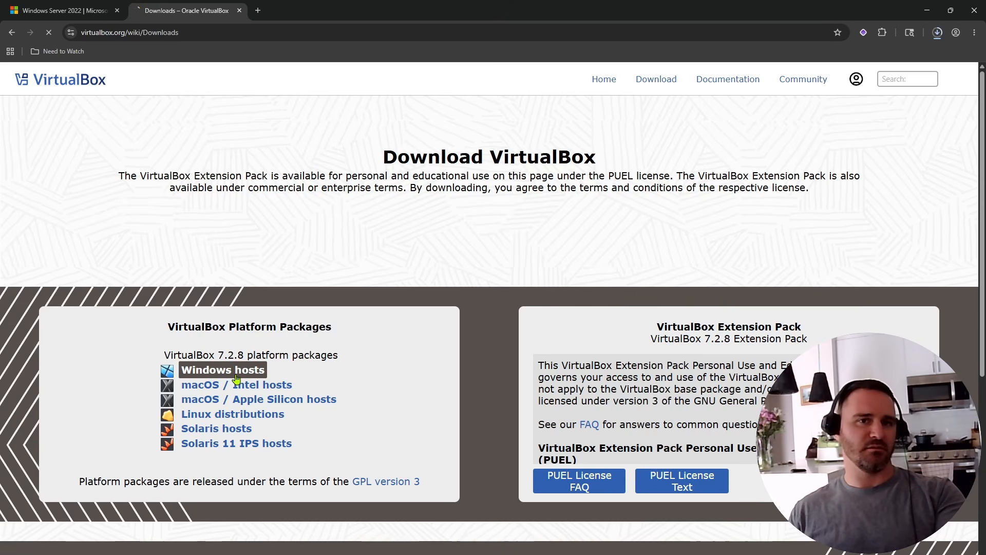
{"action": "left_click", "coordinate": [937, 33]}
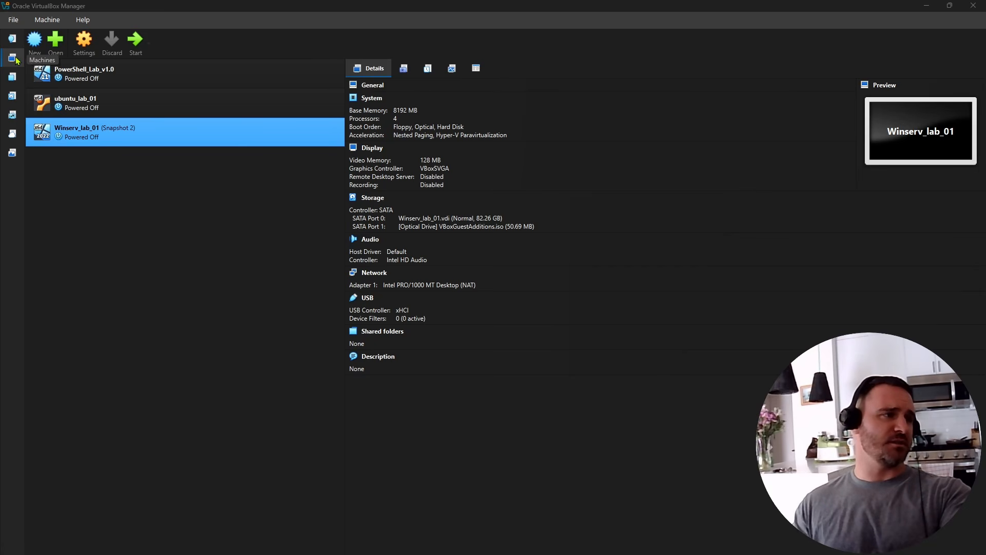
Step: Start a new virtual machine in Oracle VirtualBox Manager and name it WinServ_lab_02
{"action": "left_click", "coordinate": [12, 38]}
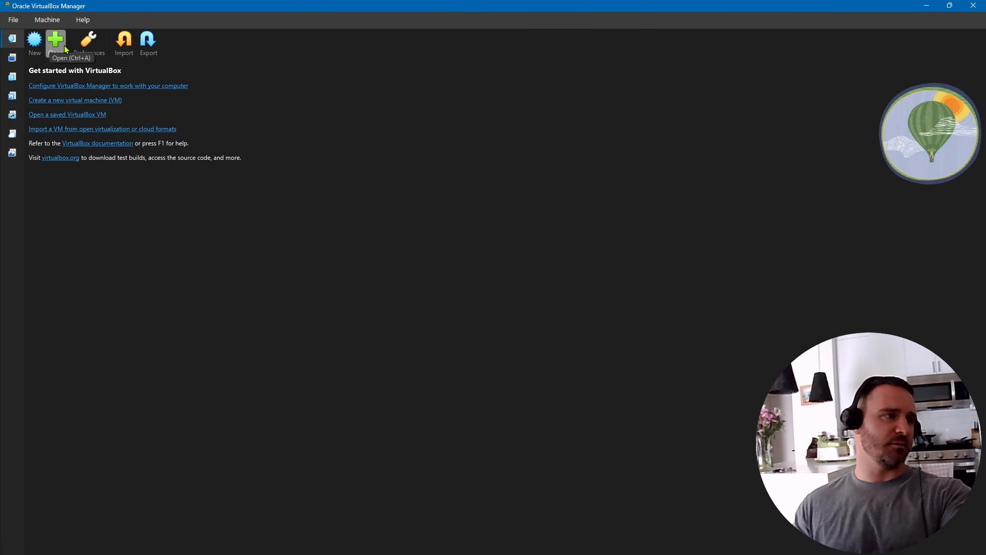
{"action": "left_click", "coordinate": [13, 58]}
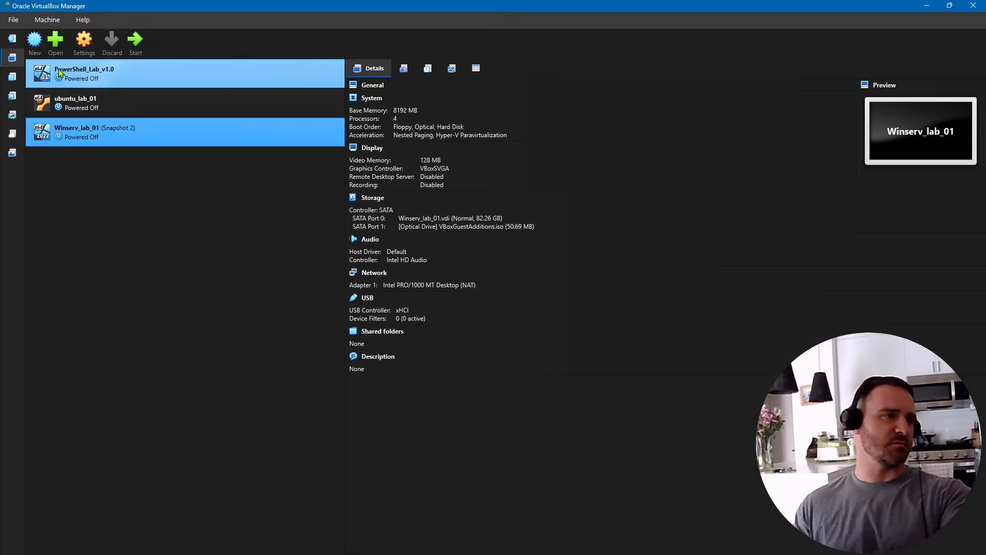
{"action": "left_click", "coordinate": [36, 42]}
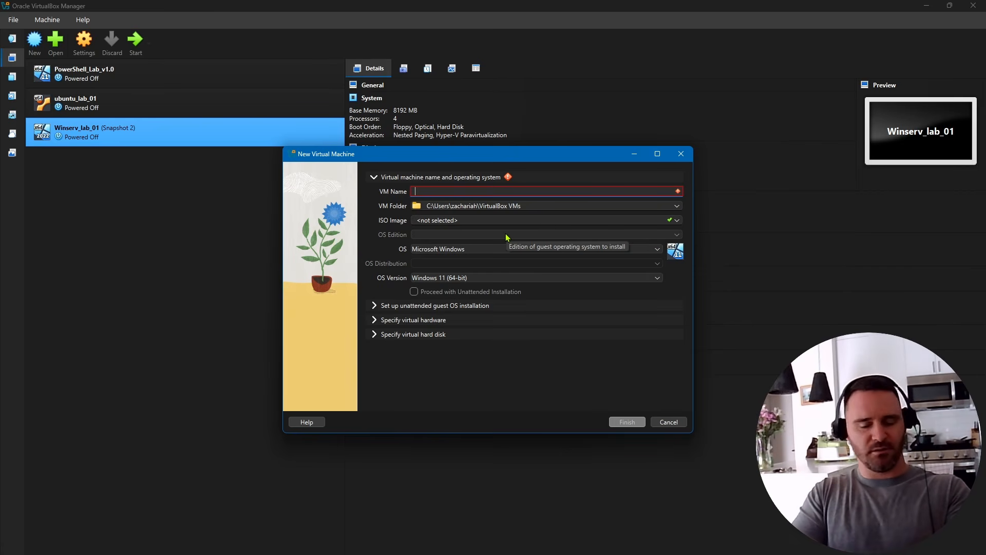
{"action": "type", "text": "Wi"}
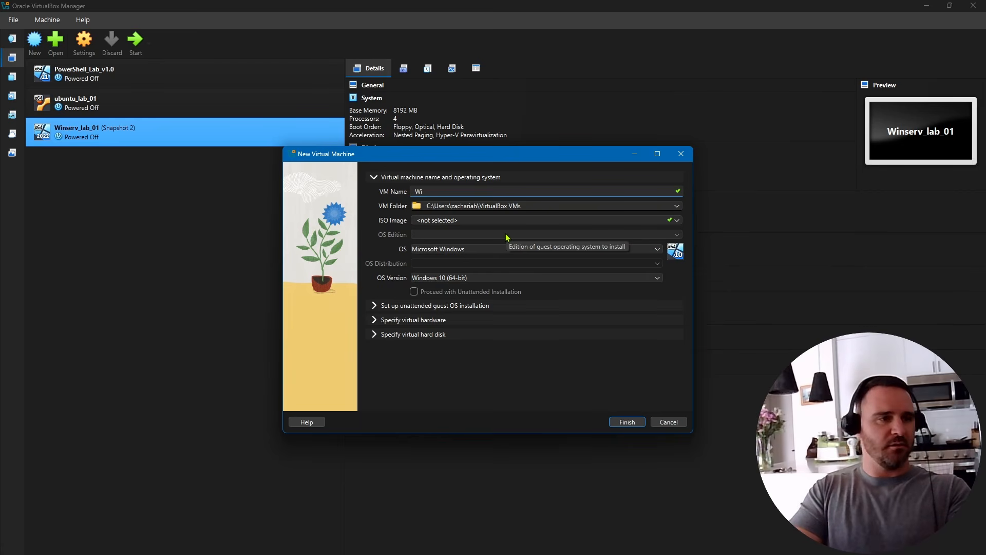
{"action": "type", "text": "nServ"}
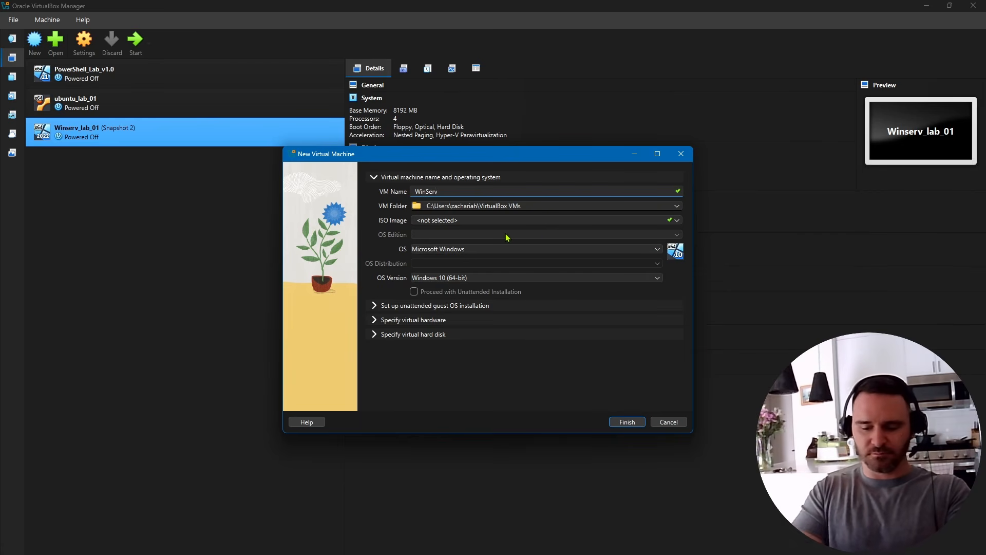
{"action": "type", "text": "_lab"}
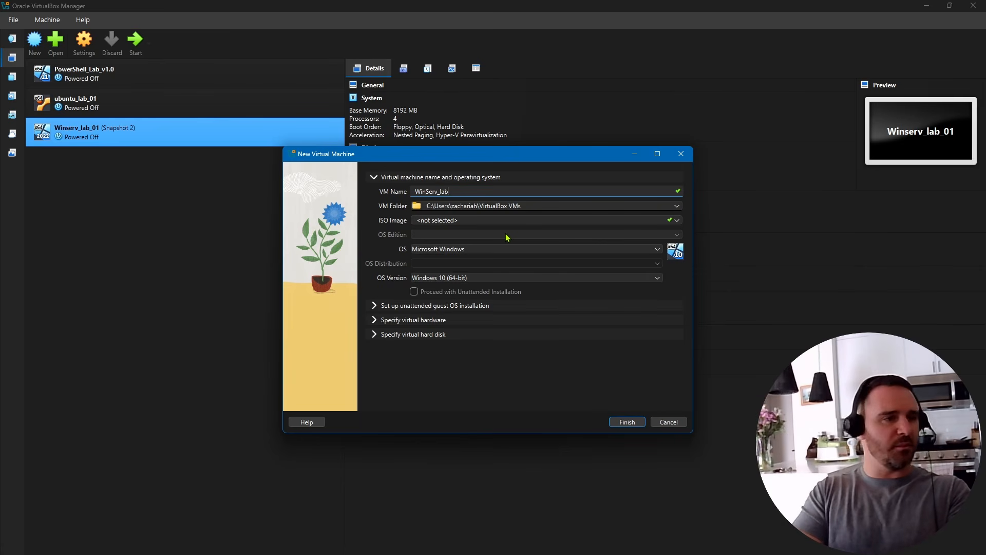
{"action": "type", "text": "_02"}
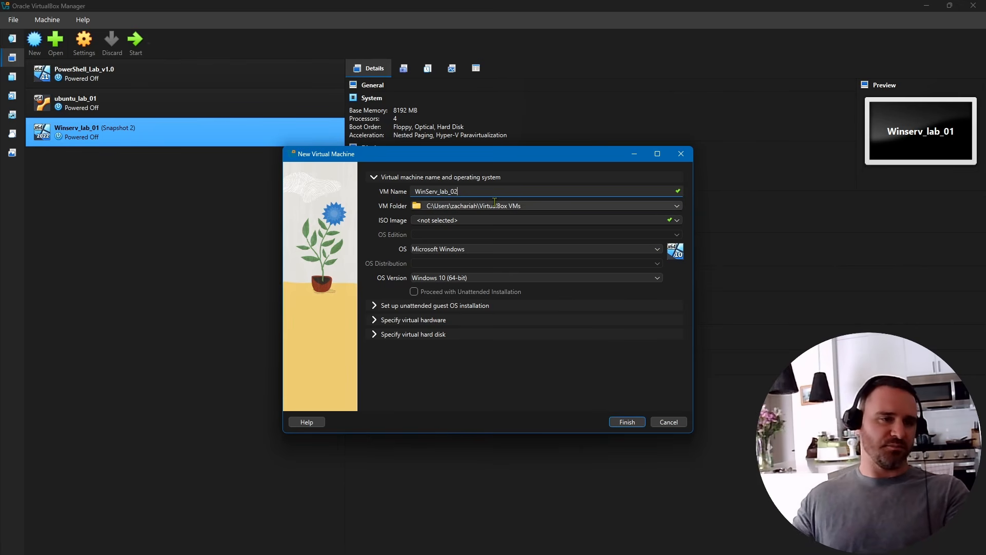
Step: Set the new virtual machine's storage folder to the root of Drive (D:)
{"action": "left_click", "coordinate": [678, 222]}
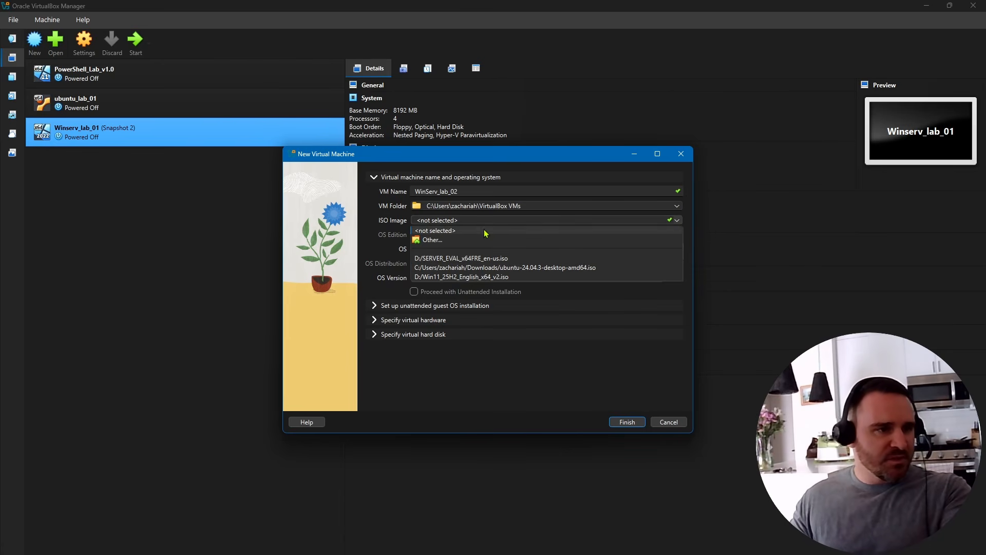
{"action": "left_click", "coordinate": [471, 220]}
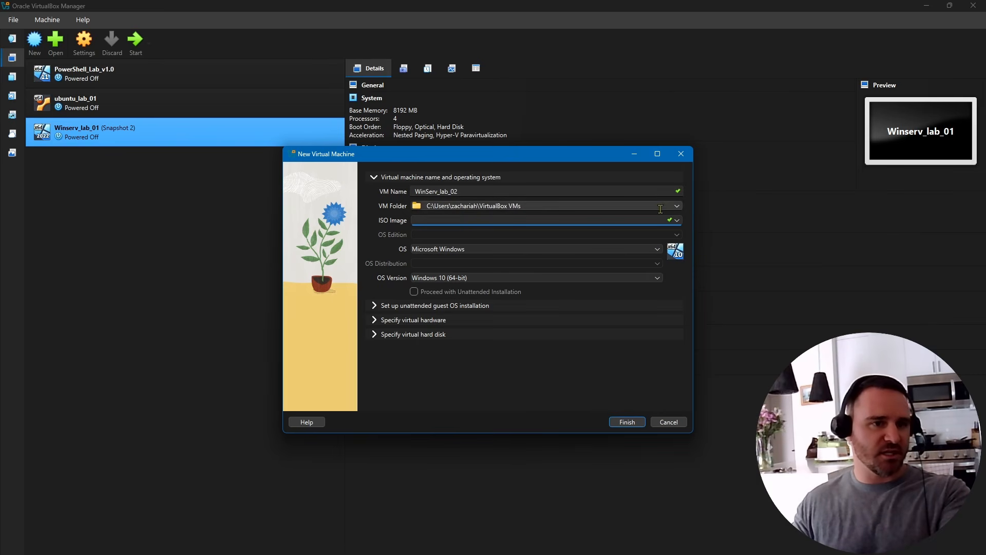
{"action": "left_click", "coordinate": [480, 207]}
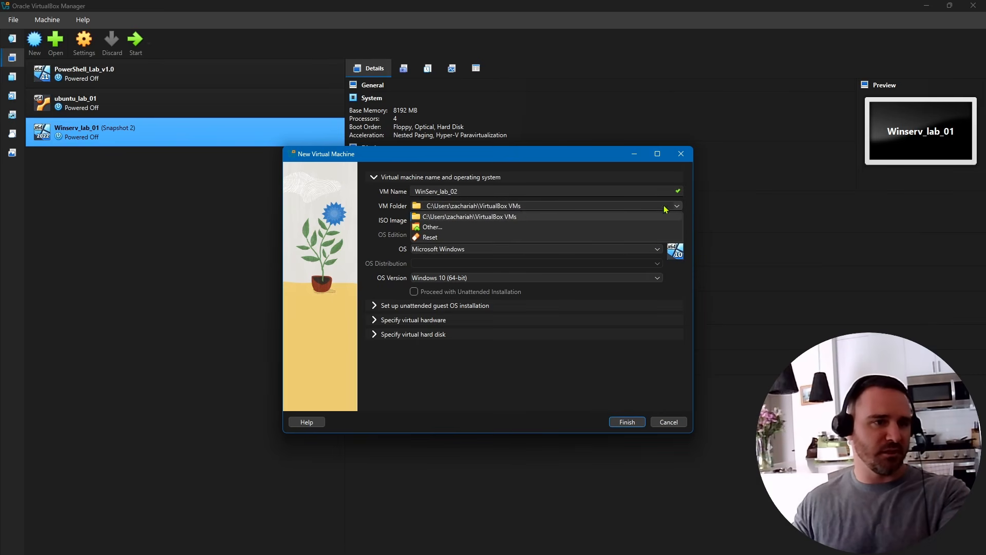
{"action": "left_click", "coordinate": [462, 229]}
{"action": "scroll", "coordinate": [339, 349], "scroll_direction": "down", "scroll_amount": 5}
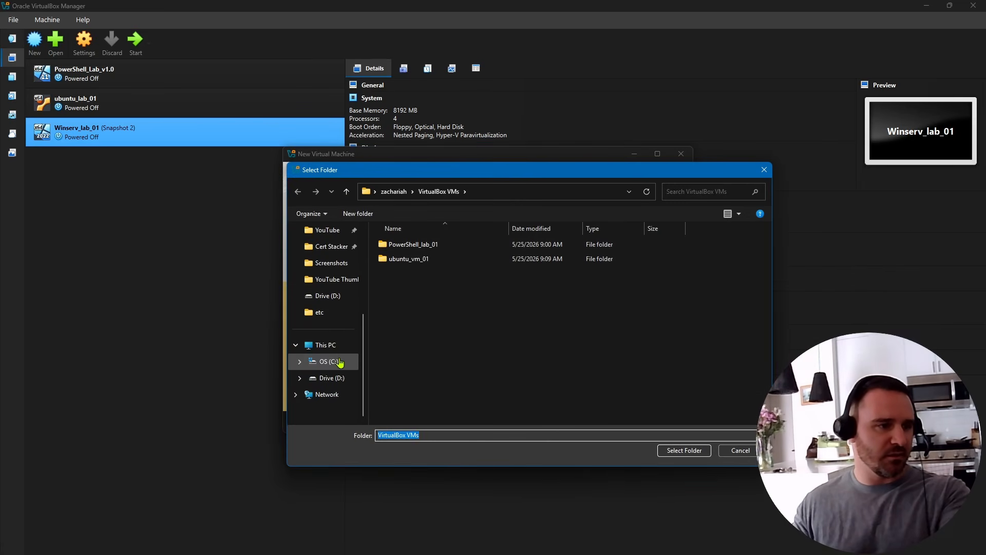
{"action": "left_click", "coordinate": [341, 378]}
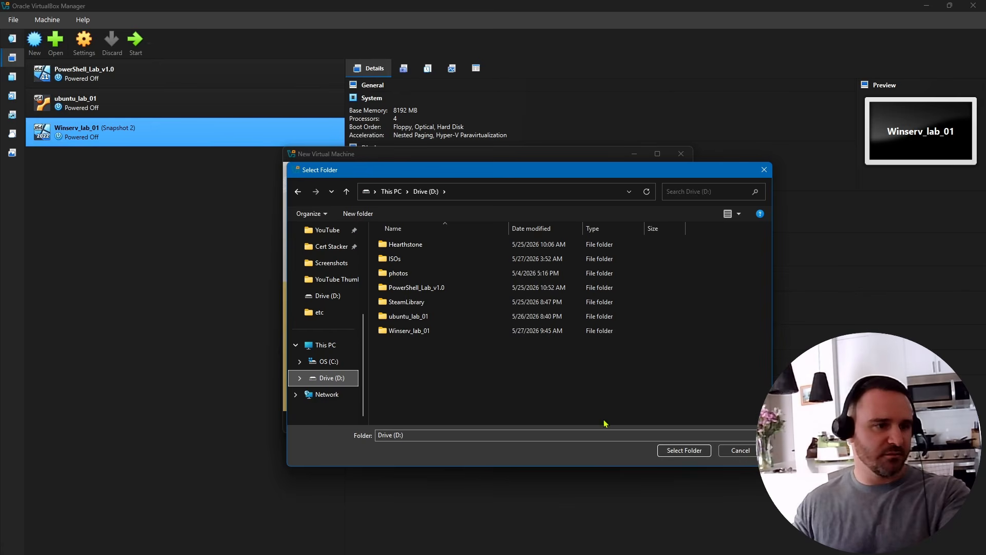
{"action": "left_click", "coordinate": [688, 450]}
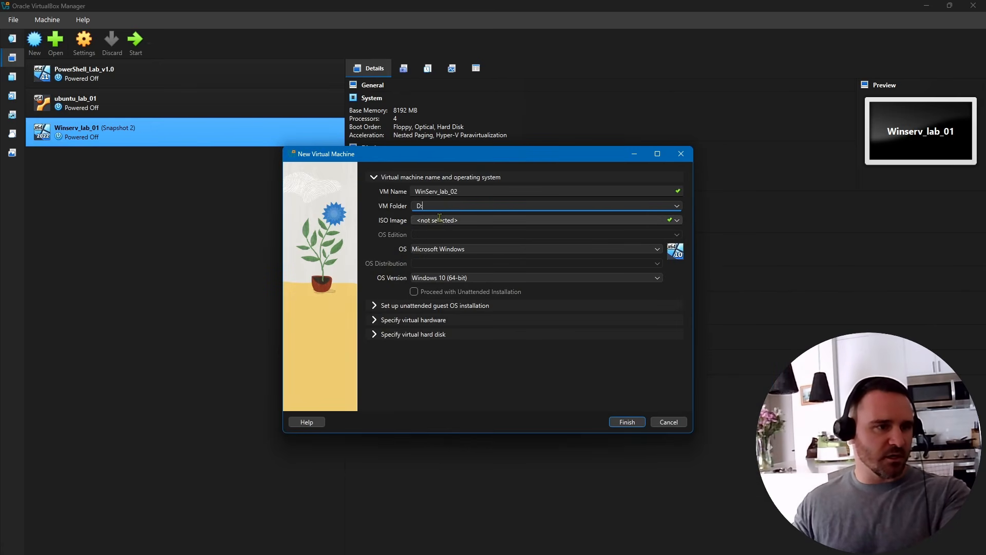
Step: Choose D:/SERVER_EVAL_x64FRE_en-us.iso as the installation image and turn off unattended installation
{"action": "left_click", "coordinate": [677, 220]}
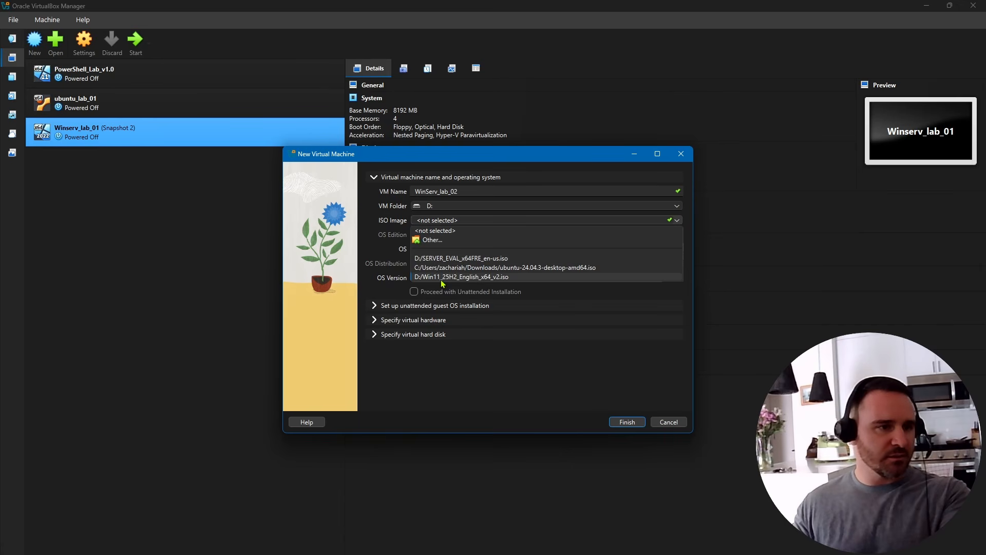
{"action": "left_click", "coordinate": [494, 260]}
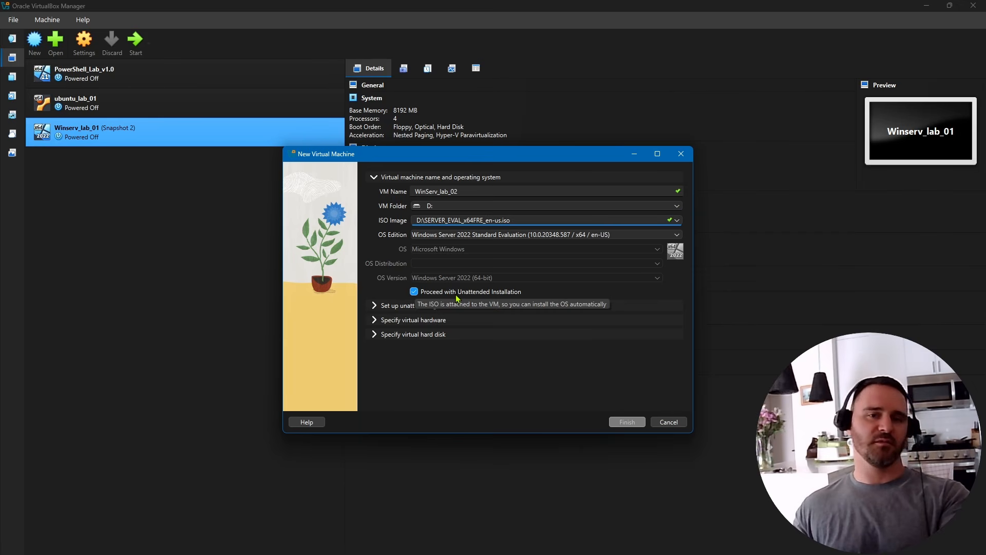
{"action": "left_click", "coordinate": [414, 292]}
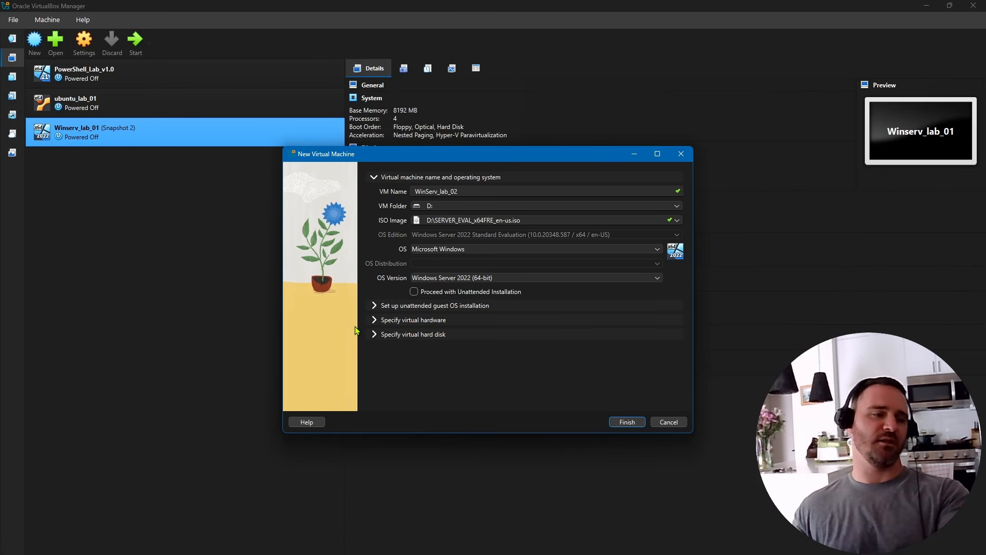
Step: Set the virtual hardware to 8192 MB of base memory and 4 CPUs
{"action": "left_click", "coordinate": [374, 307]}
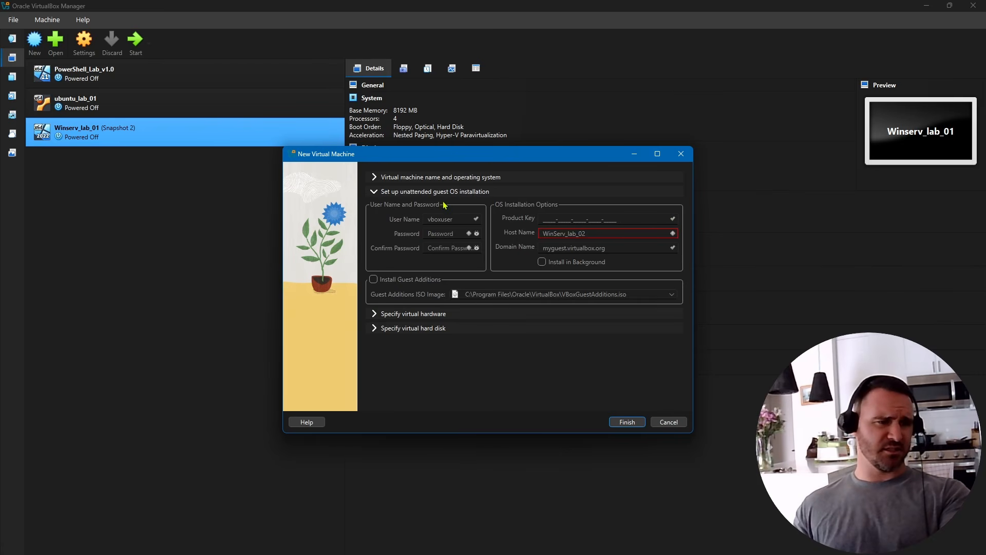
{"action": "left_click", "coordinate": [378, 315]}
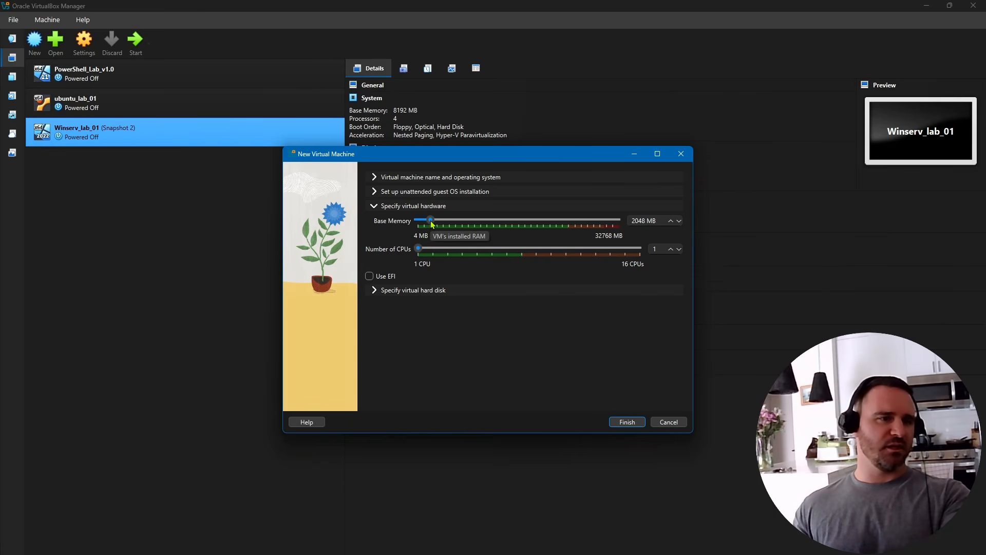
{"action": "left_click_drag", "start_coordinate": [431, 221], "coordinate": [468, 221]}
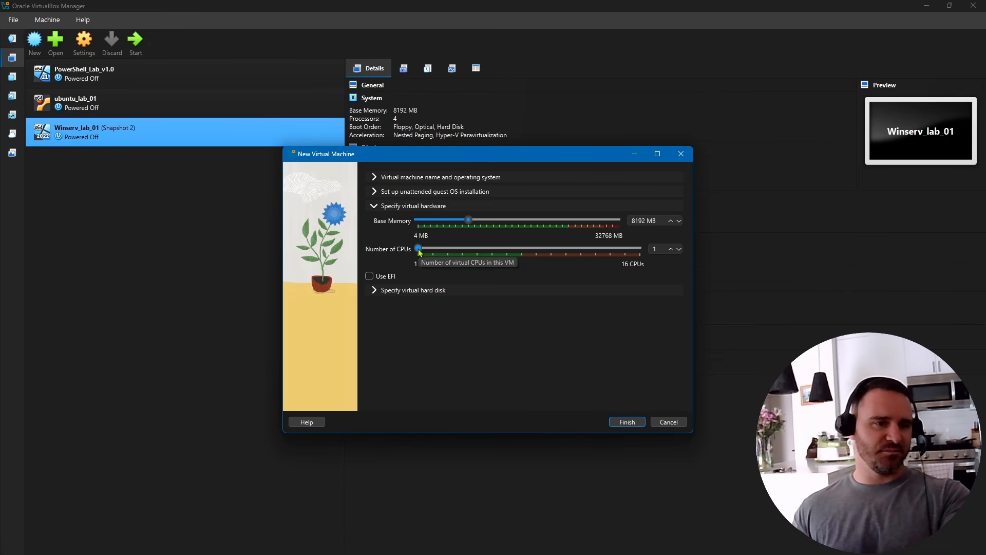
{"action": "left_click_drag", "start_coordinate": [420, 251], "coordinate": [432, 250]}
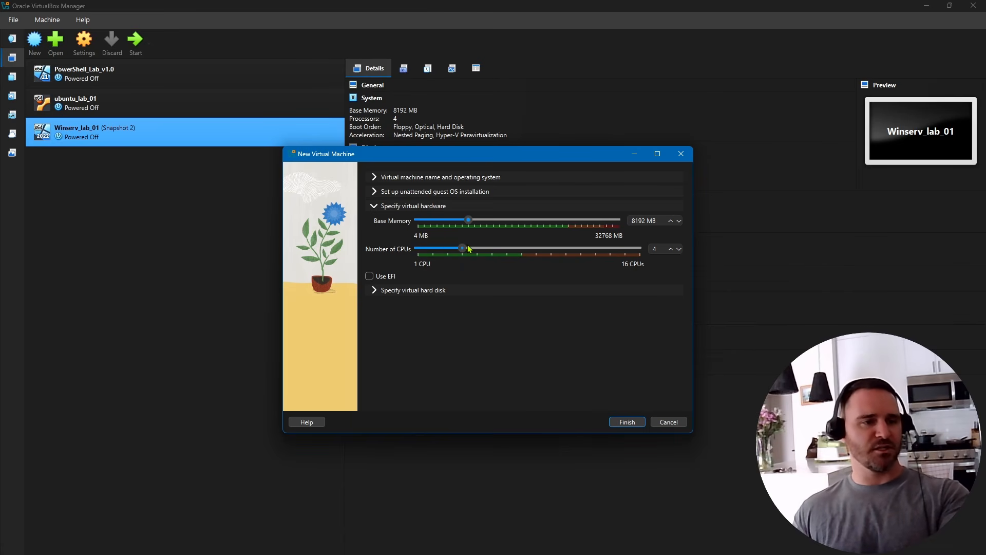
Step: Set the new virtual hard disk's size to 82.26 GB and finish creating the virtual machine
{"action": "left_click", "coordinate": [389, 295]}
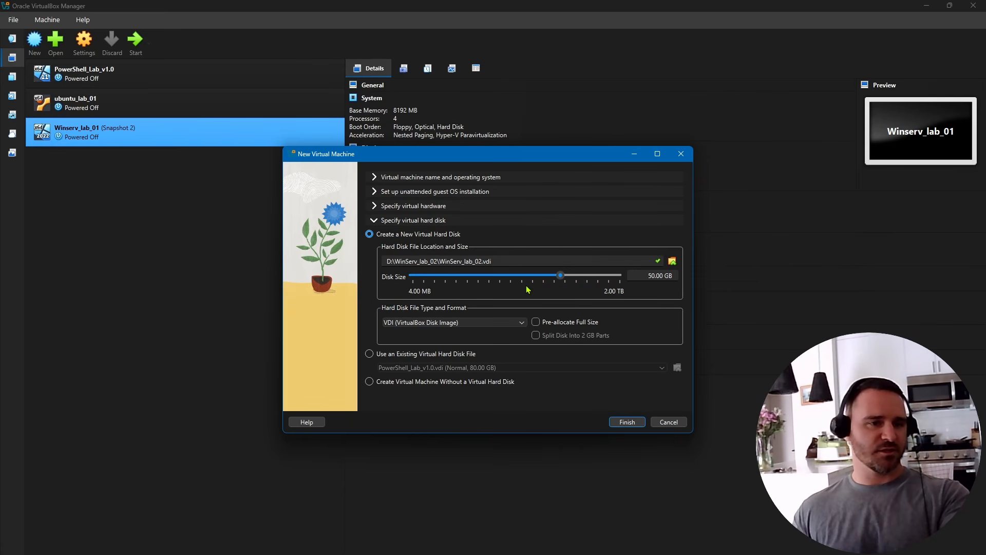
{"action": "left_click_drag", "start_coordinate": [560, 275], "coordinate": [569, 279]}
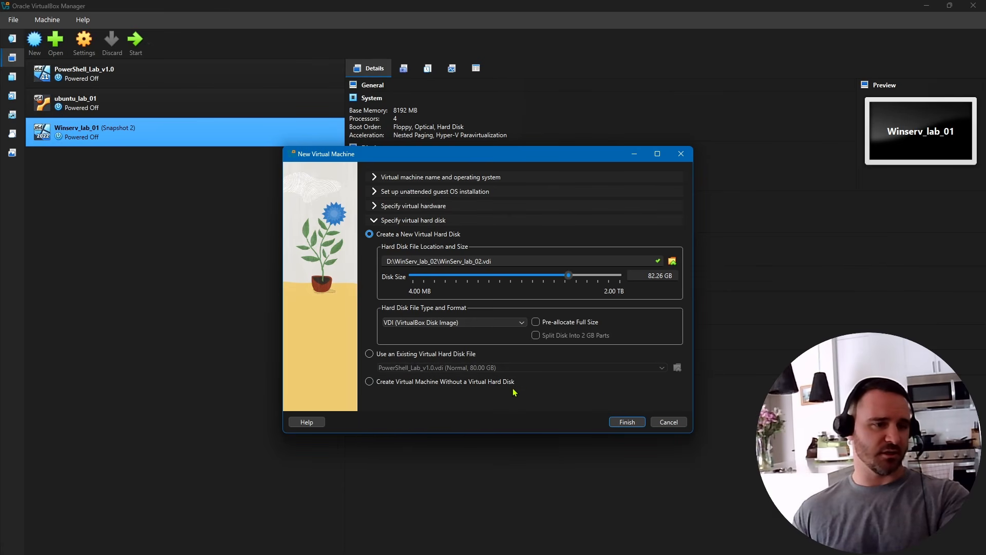
{"action": "left_click", "coordinate": [628, 422]}
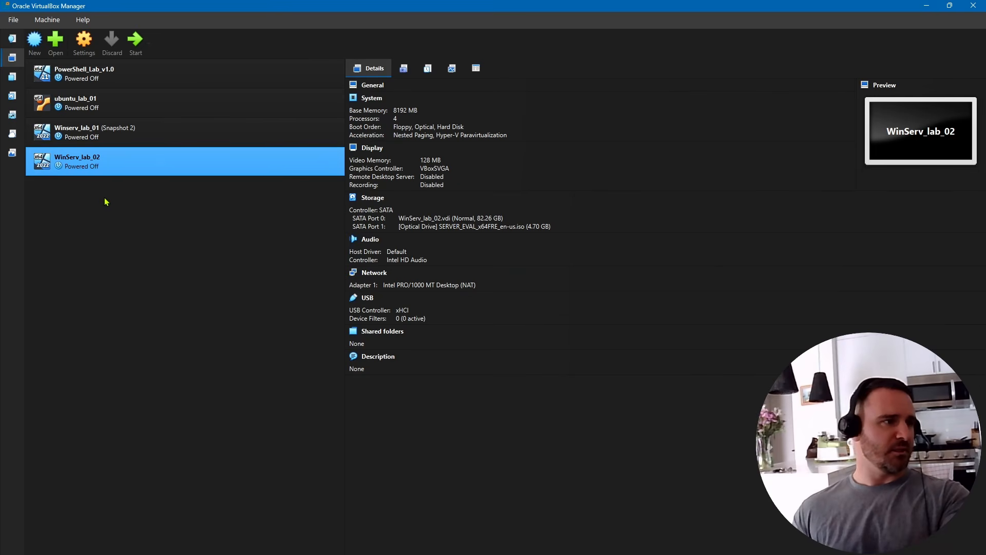
Step: Start the WinServ_lab_02 virtual machine, dismiss its notifications and maximize its window
{"action": "double_click", "coordinate": [103, 169]}
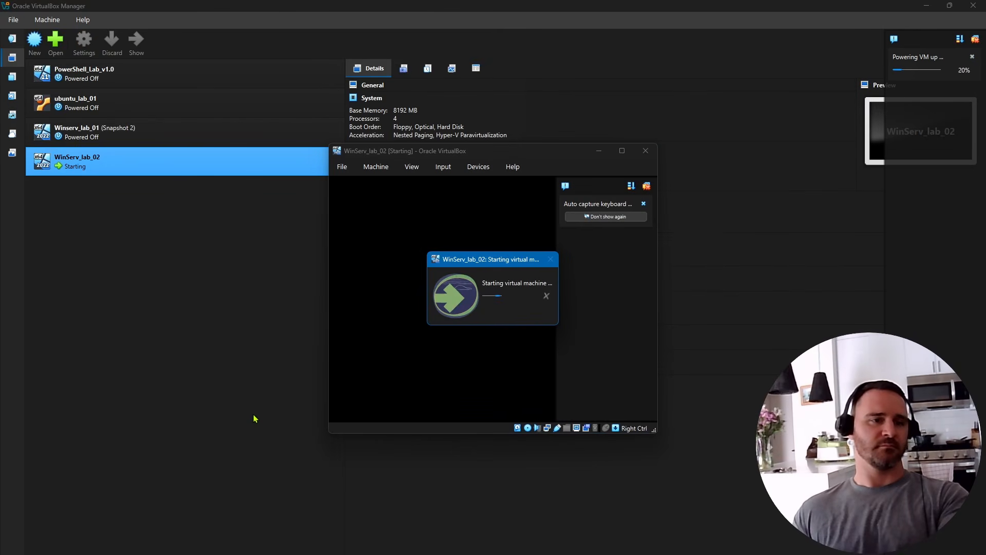
{"action": "left_click", "coordinate": [647, 186]}
{"action": "left_click", "coordinate": [621, 151]}
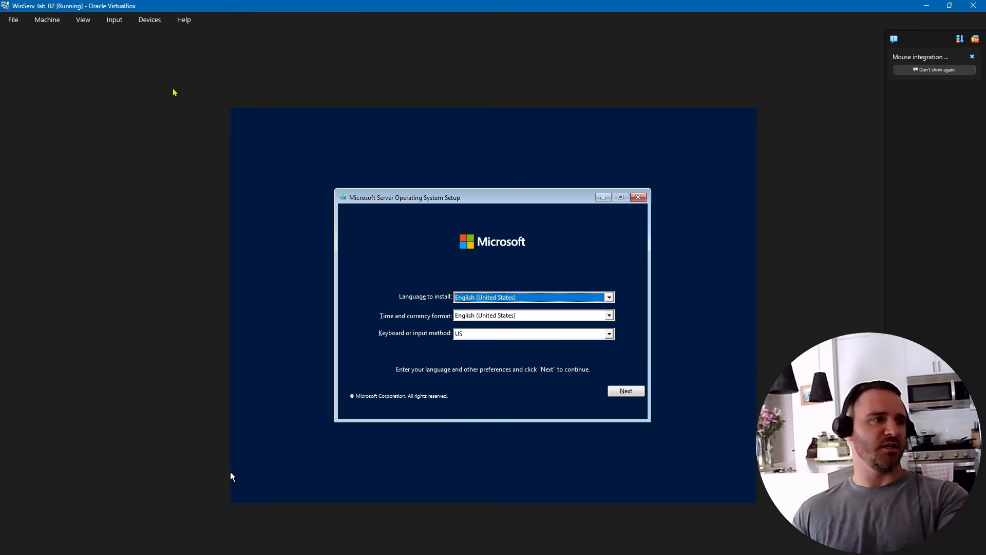
Step: Accept English (United States) language and time formats with the US keyboard, and continue the server setup
{"action": "left_click", "coordinate": [152, 24]}
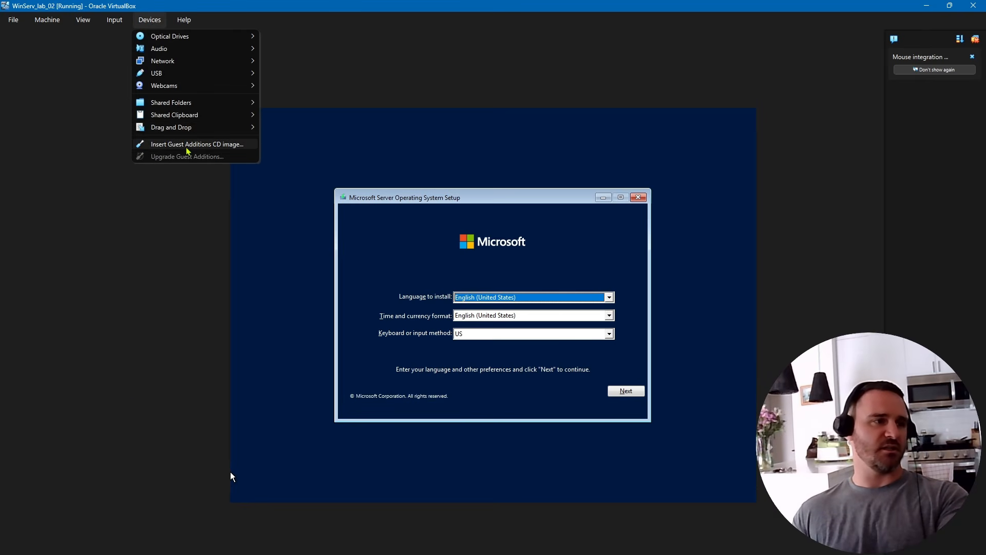
{"action": "left_click", "coordinate": [423, 70]}
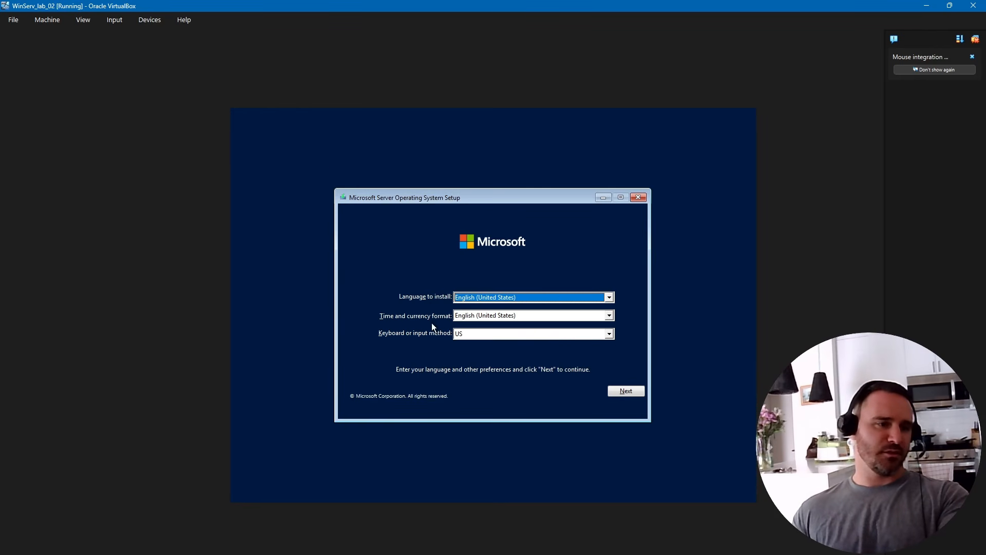
{"action": "left_click", "coordinate": [620, 390]}
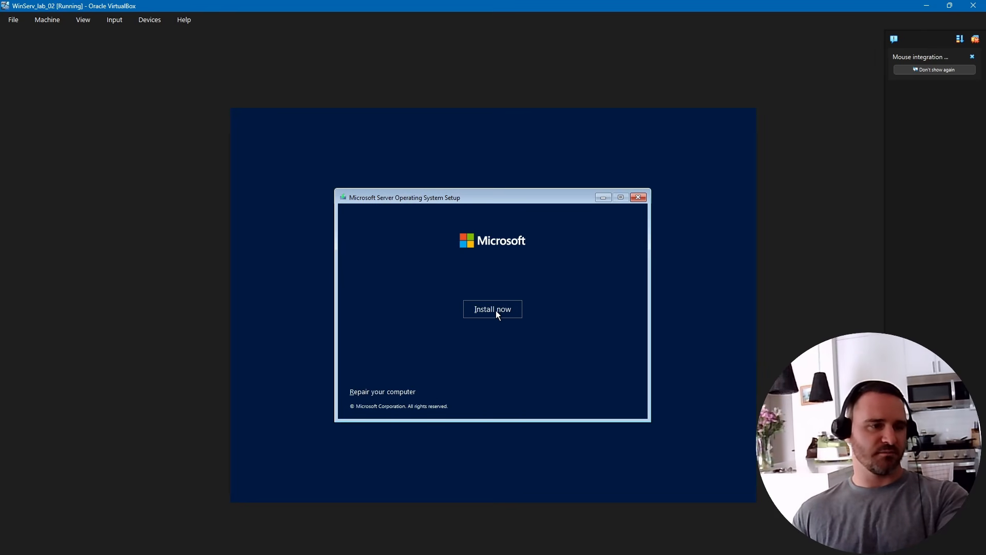
Step: Start the server installation and choose the Windows Server 2022 Standard Evaluation (Desktop Experience) edition
{"action": "left_click", "coordinate": [496, 311]}
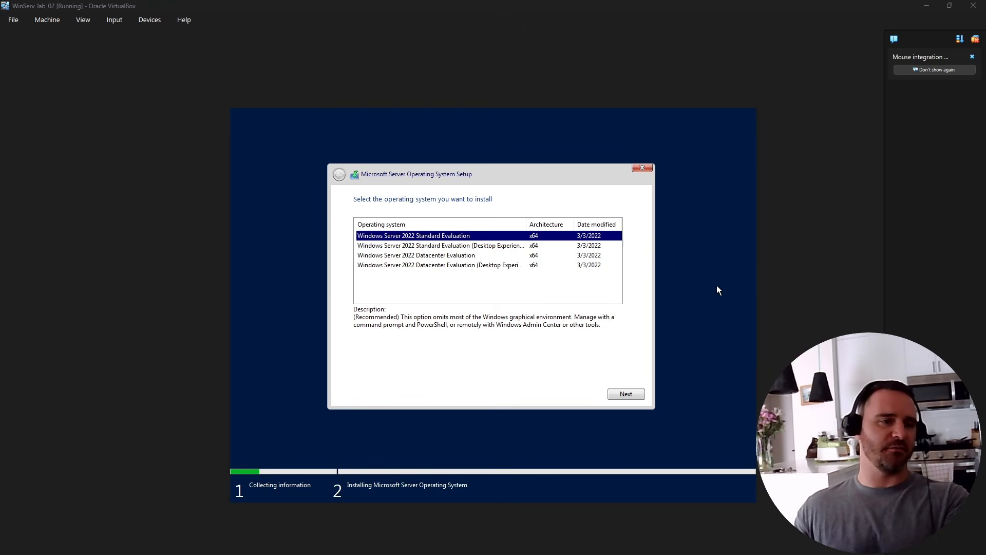
{"action": "left_click", "coordinate": [432, 245]}
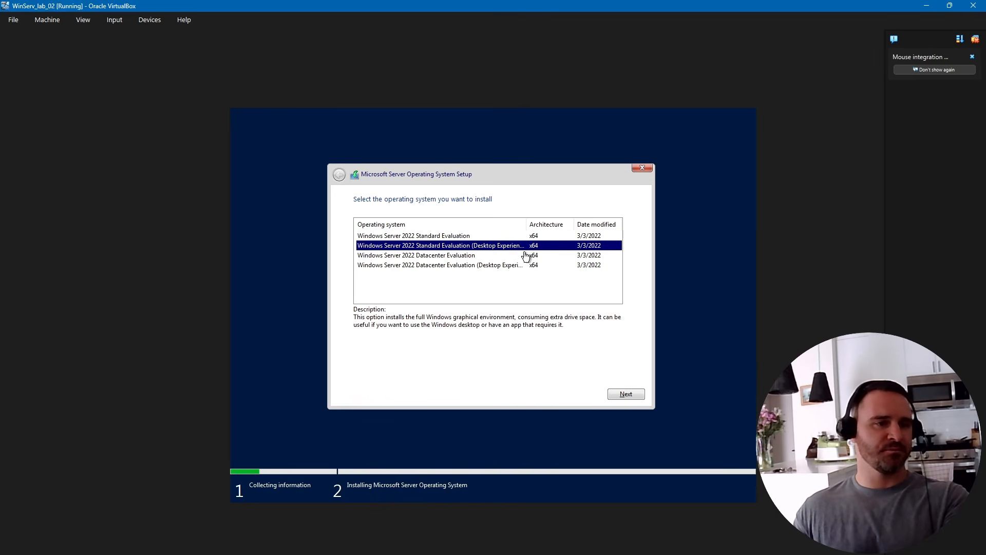
{"action": "left_click", "coordinate": [636, 394]}
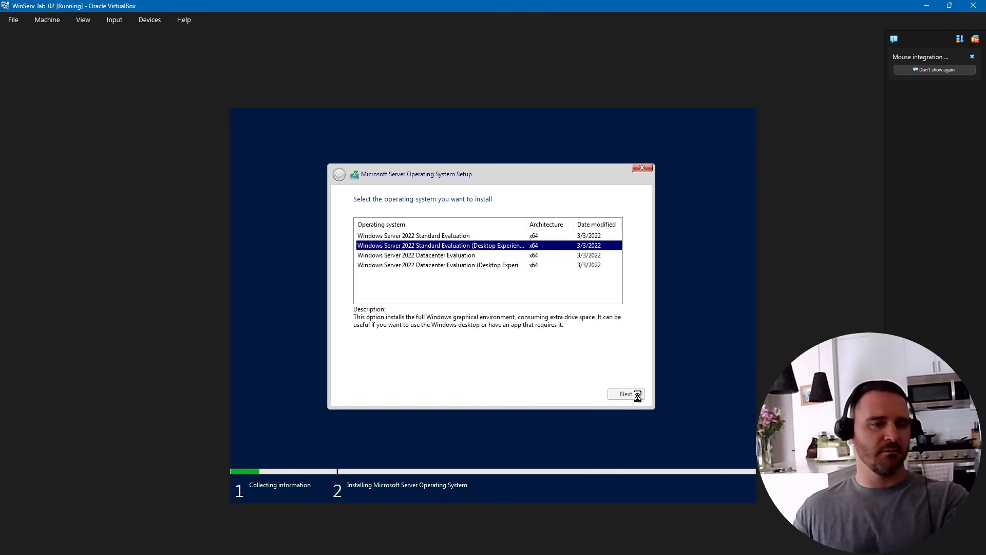
Step: Accept the license terms and start a custom installation on the unallocated space of Drive 0
{"action": "left_click", "coordinate": [420, 379]}
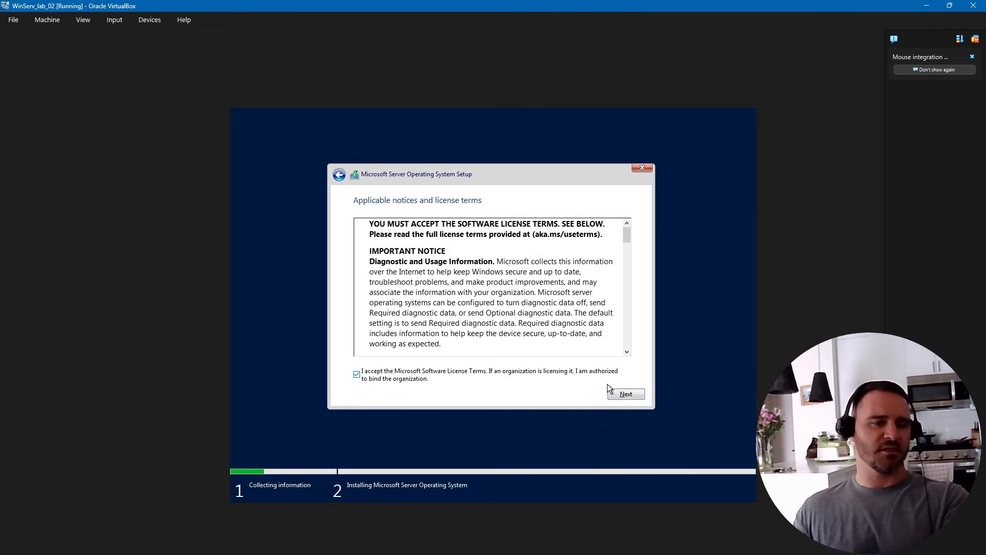
{"action": "left_click", "coordinate": [626, 395]}
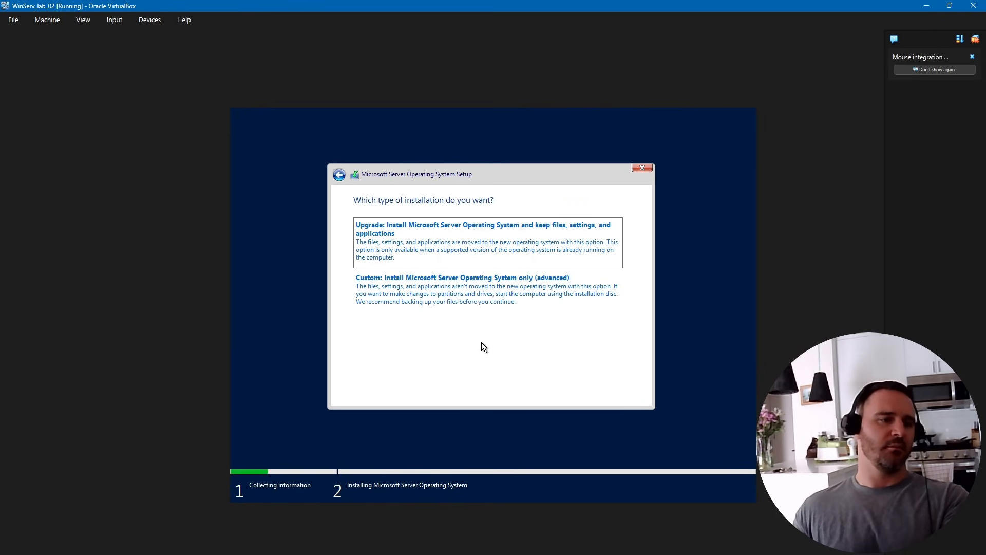
{"action": "left_click", "coordinate": [439, 295]}
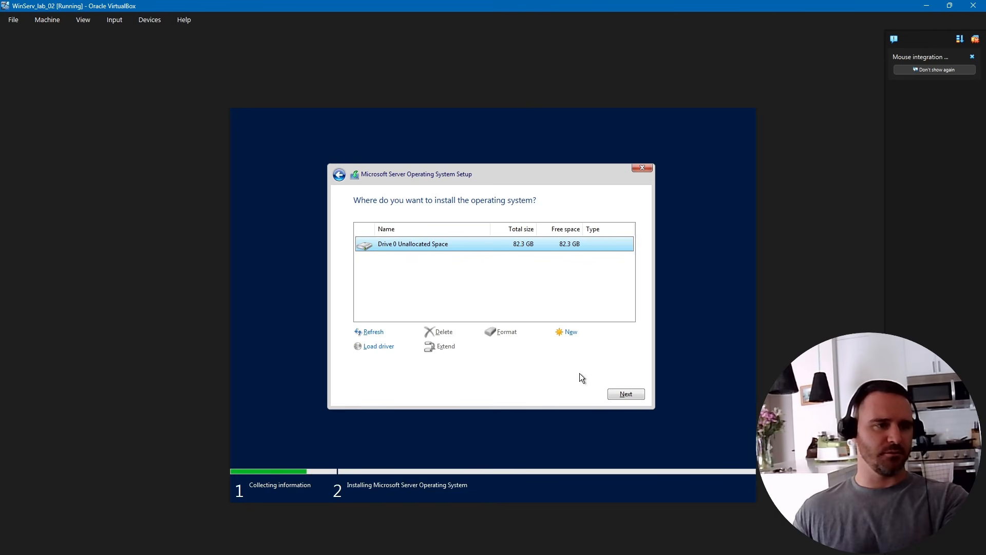
{"action": "left_click", "coordinate": [618, 393]}
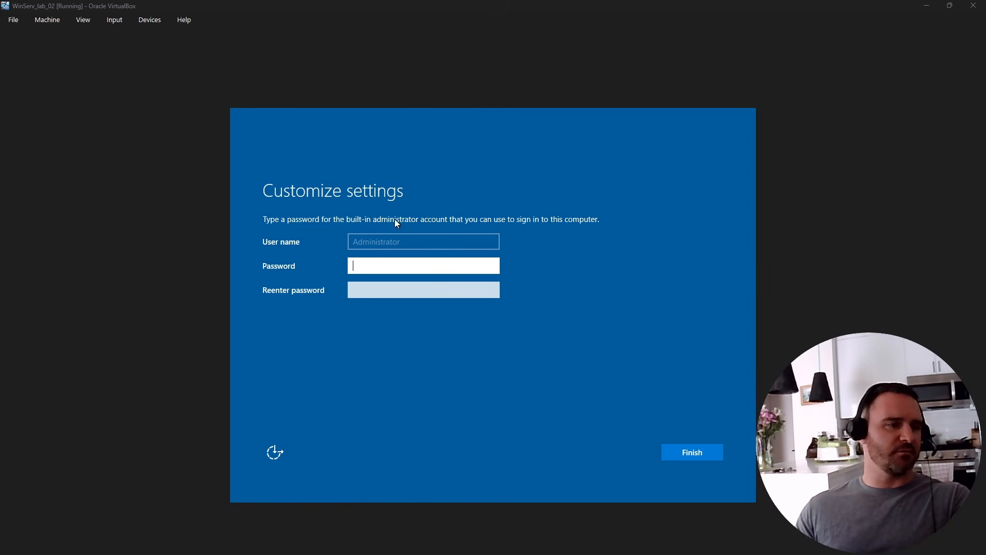
Step: Enter a password for the built-in administrator account and go on to its confirmation field
{"action": "left_click", "coordinate": [377, 269]}
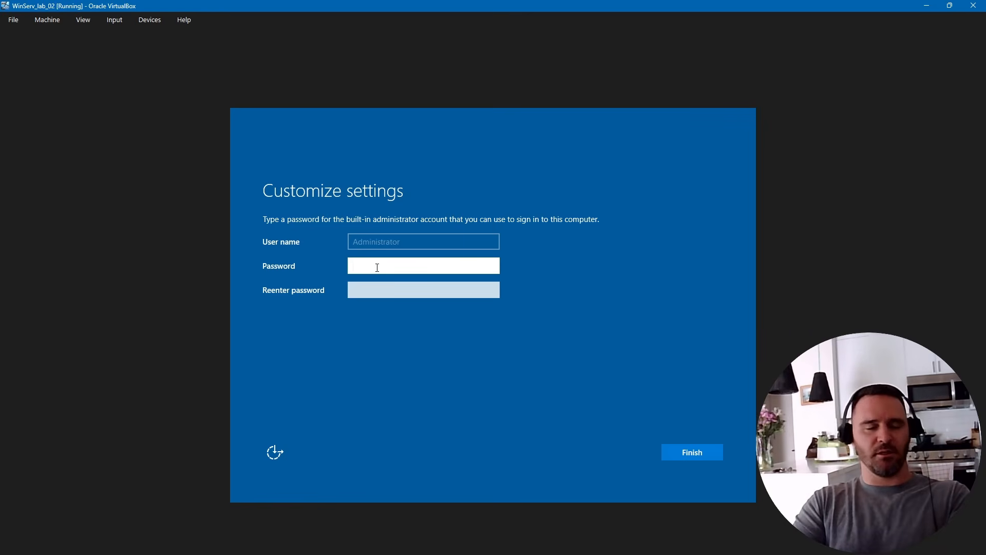
{"action": "type", "text": "P"}
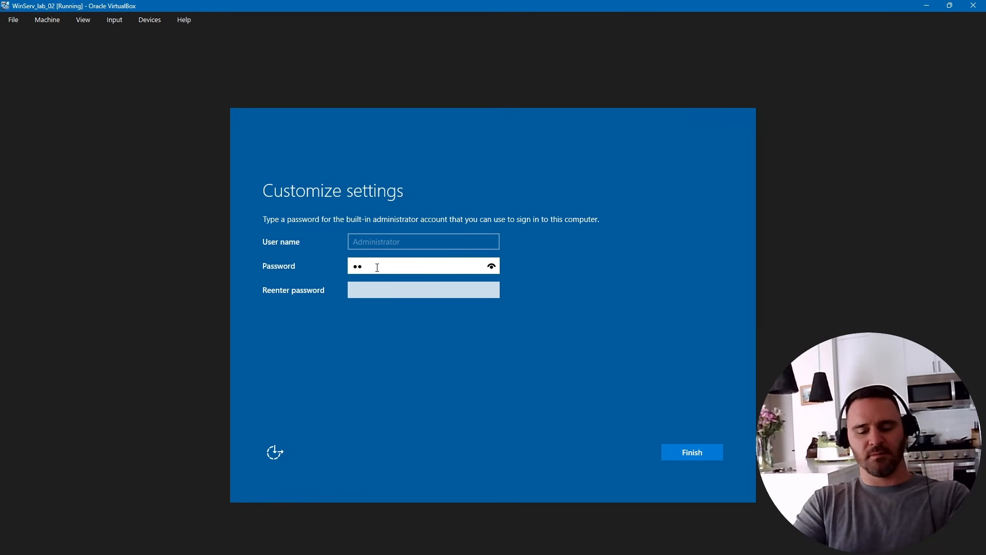
{"action": "type", "text": "•••••••••"}
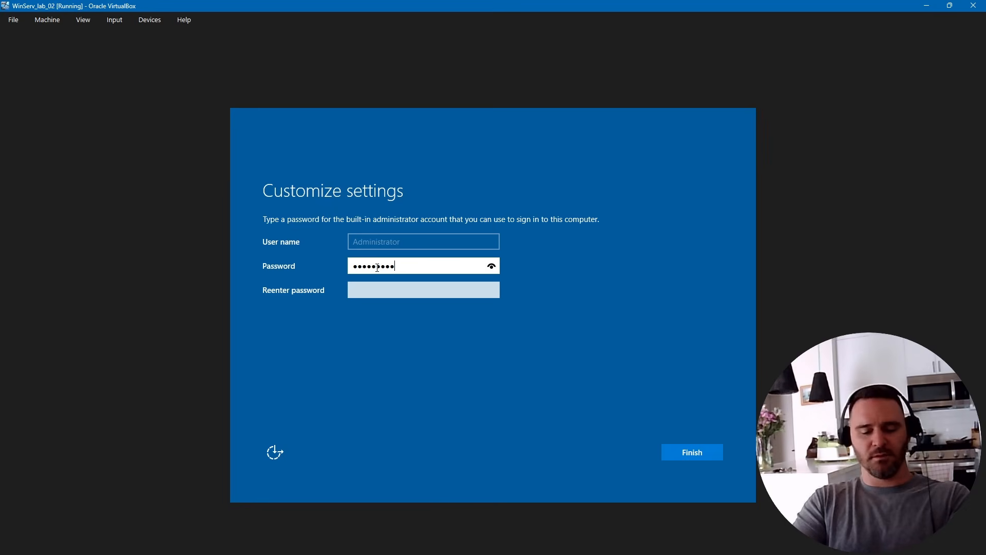
{"action": "type", "text": "••"}
{"action": "key", "text": "Tab"}
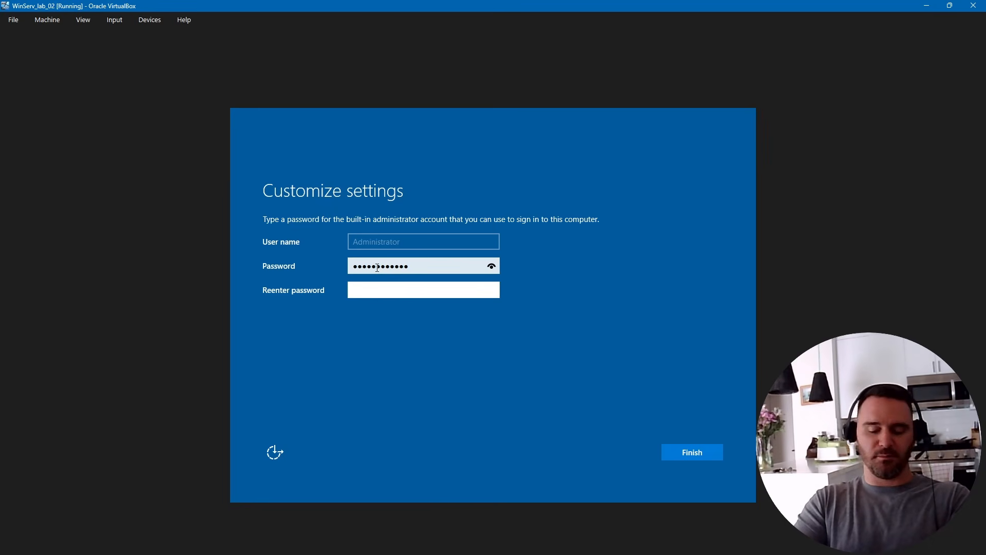
{"action": "type", "text": "•••••••"}
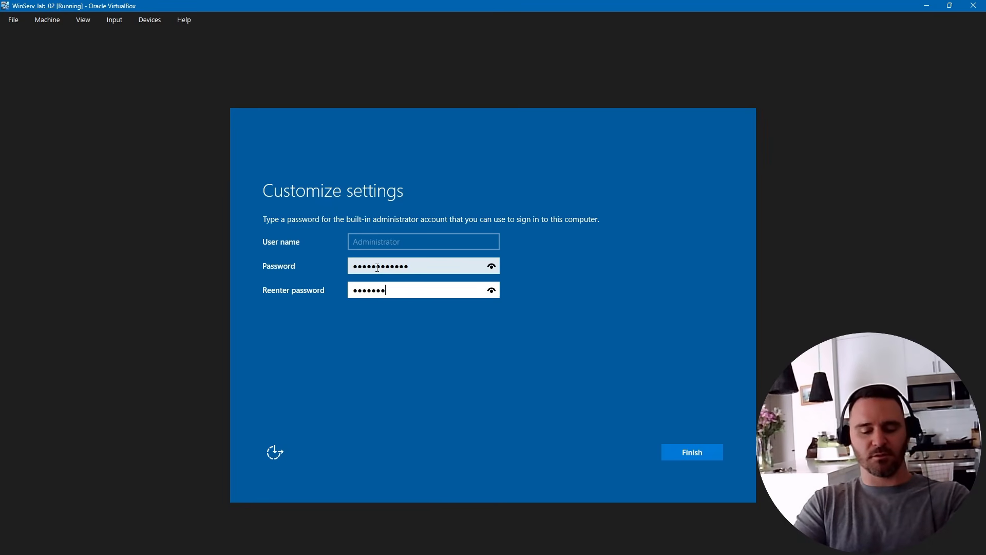
{"action": "type", "text": "•"}
{"action": "key", "text": "BackSpace"}
{"action": "key", "text": "BackSpace"}
{"action": "key", "text": "BackSpace"}
{"action": "key", "text": "BackSpace"}
{"action": "key", "text": "BackSpace"}
{"action": "key", "text": "BackSpace"}
{"action": "key", "text": "BackSpace"}
{"action": "key", "text": "BackSpace"}
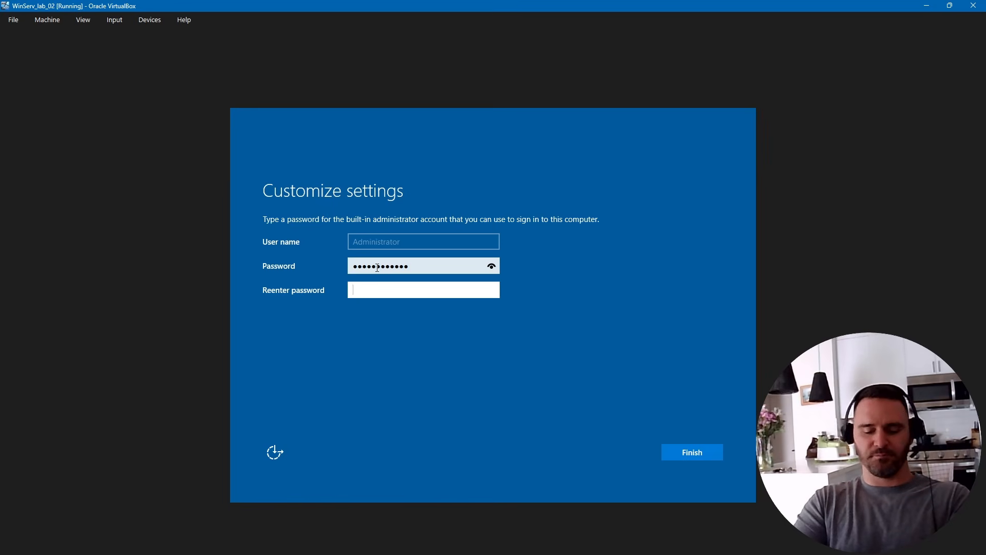
Step: Reenter the administrator account password for confirmation and finish customizing the settings
{"action": "type", "text": "•••••••"}
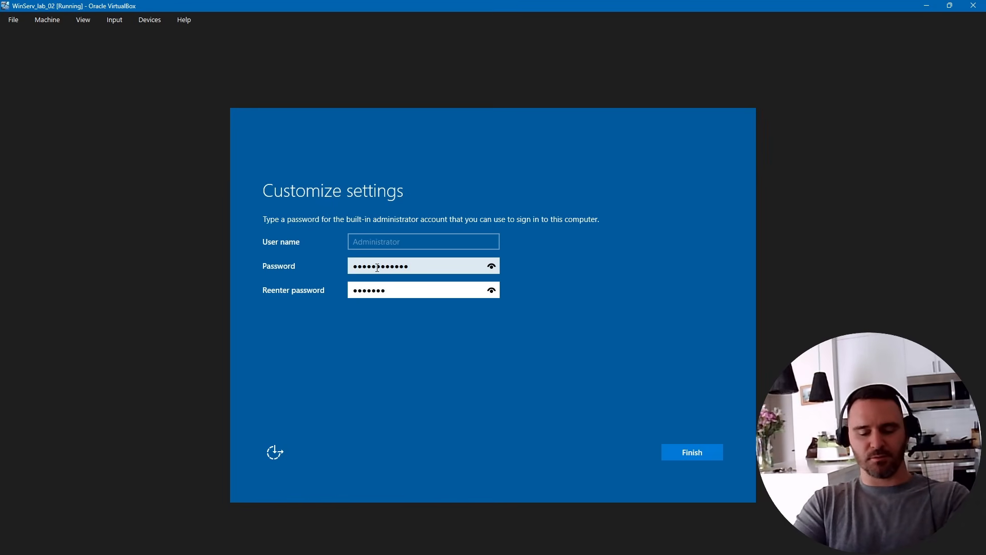
{"action": "type", "text": "•••••"}
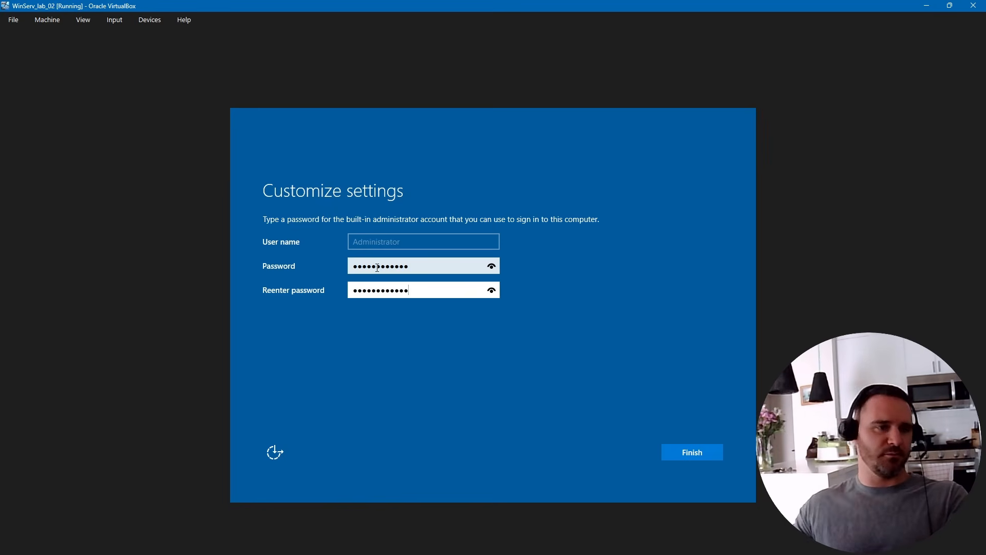
{"action": "left_click", "coordinate": [700, 453]}
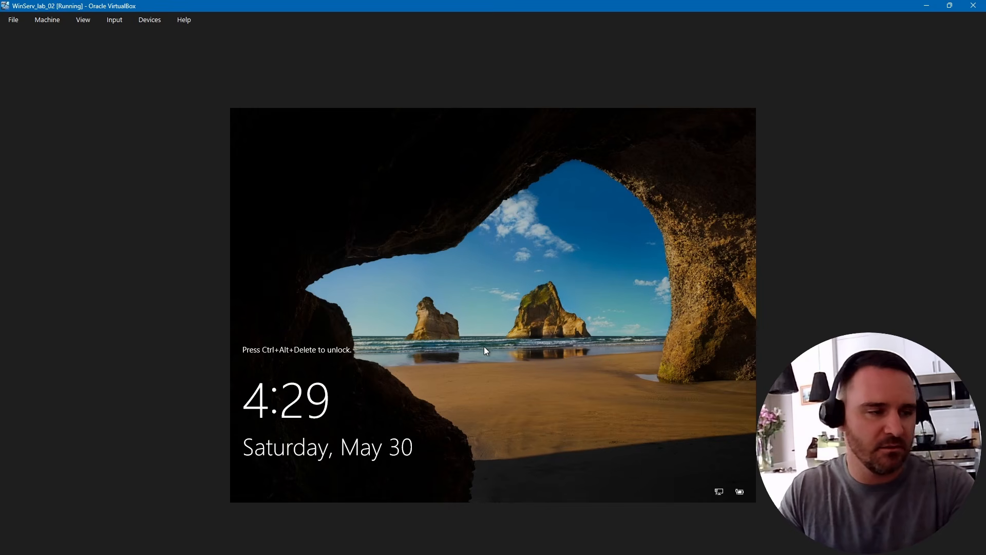
Step: Unlock the server and sign in as Administrator with the account password
{"action": "key", "text": "ctrl+Delete"}
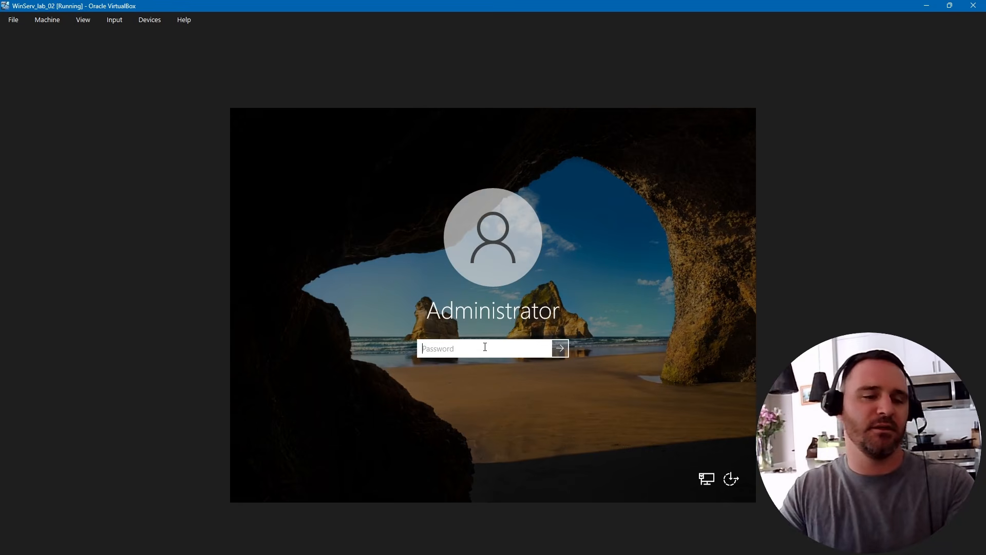
{"action": "type", "text": "••"}
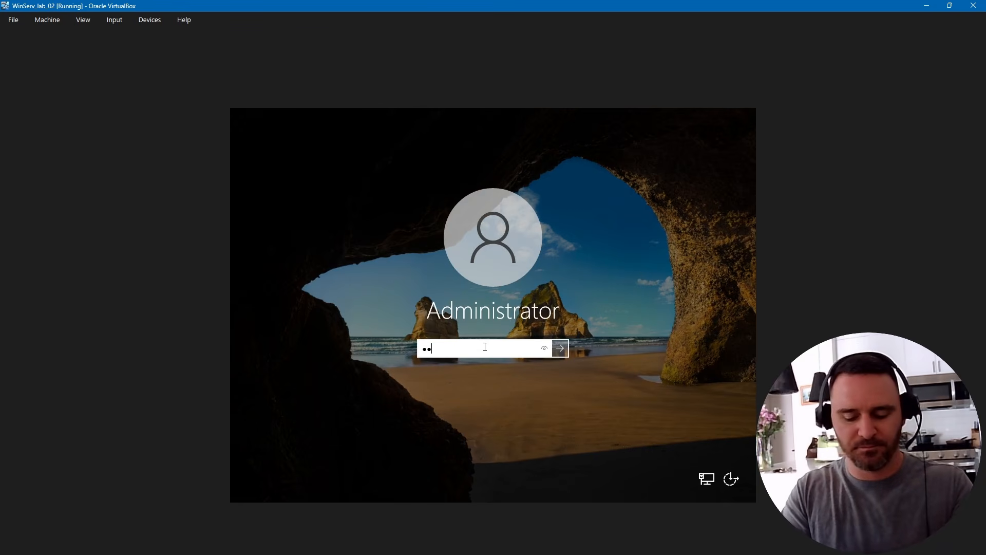
{"action": "type", "text": "••••"}
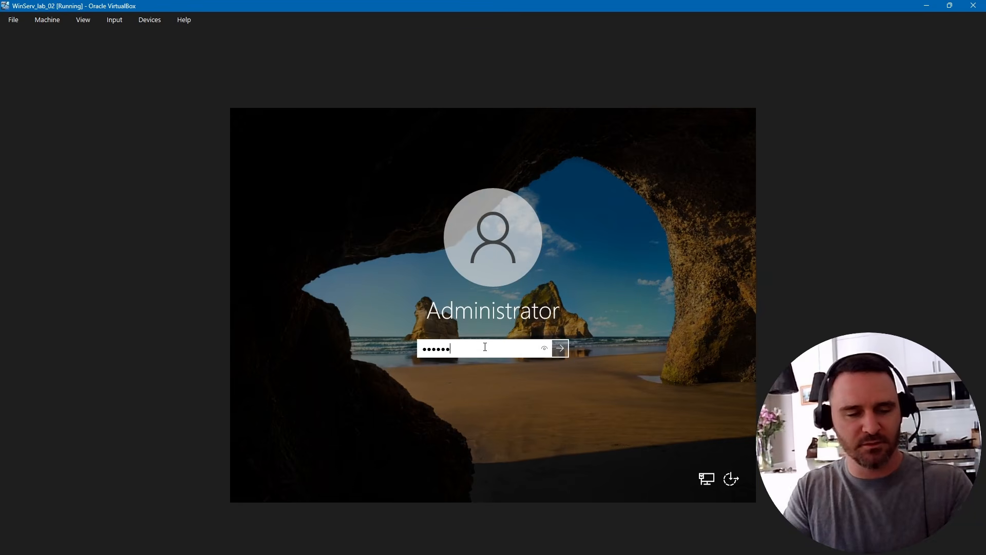
{"action": "type", "text": "••••••"}
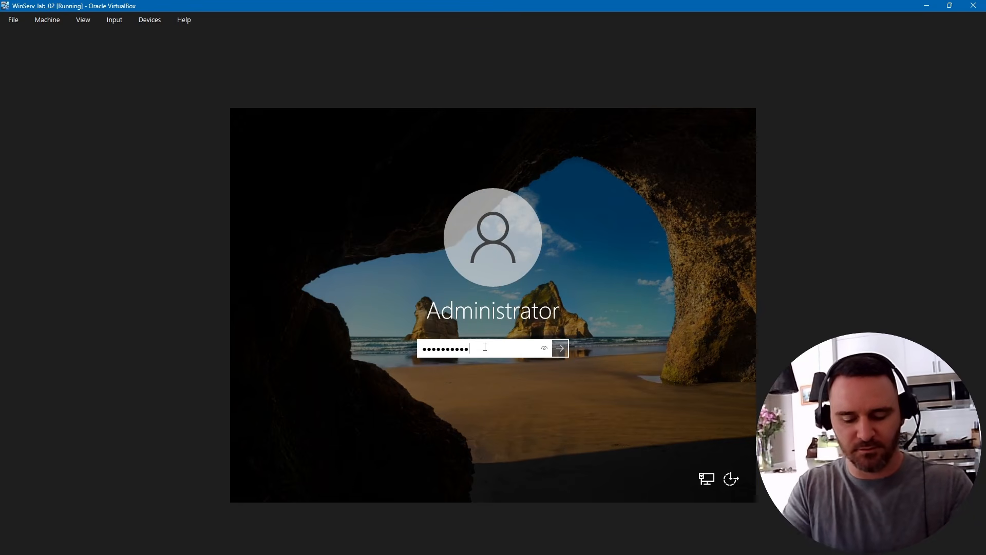
{"action": "key", "text": "Return"}
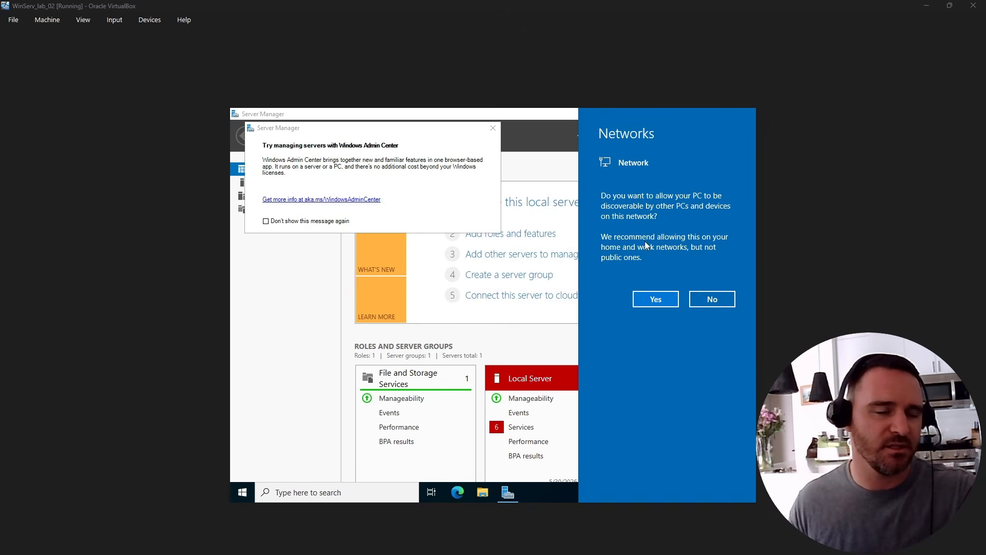
Step: Allow the server to be discoverable on the network and dismiss the Windows Admin Center message so it does not show again
{"action": "left_click", "coordinate": [645, 300]}
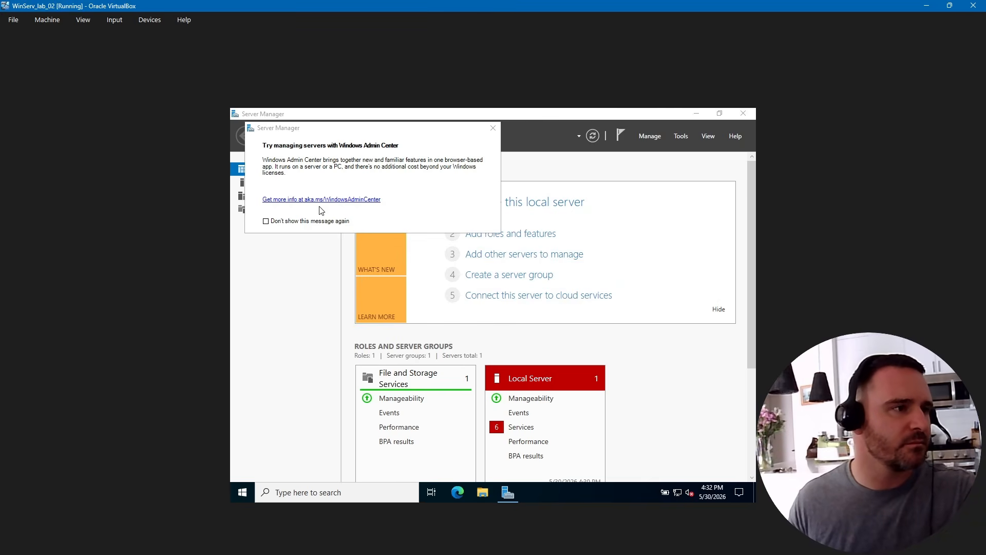
{"action": "left_click", "coordinate": [307, 222]}
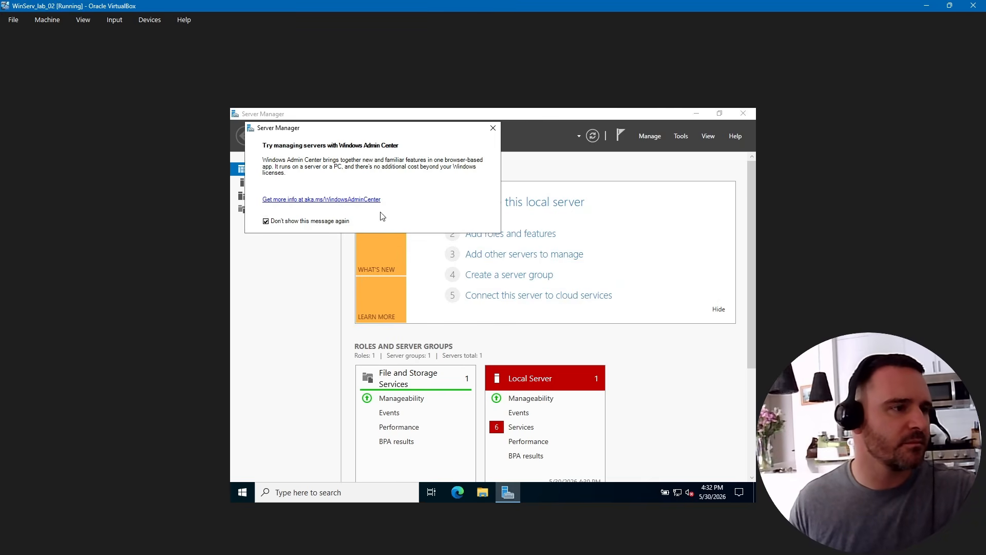
{"action": "left_click", "coordinate": [491, 129]}
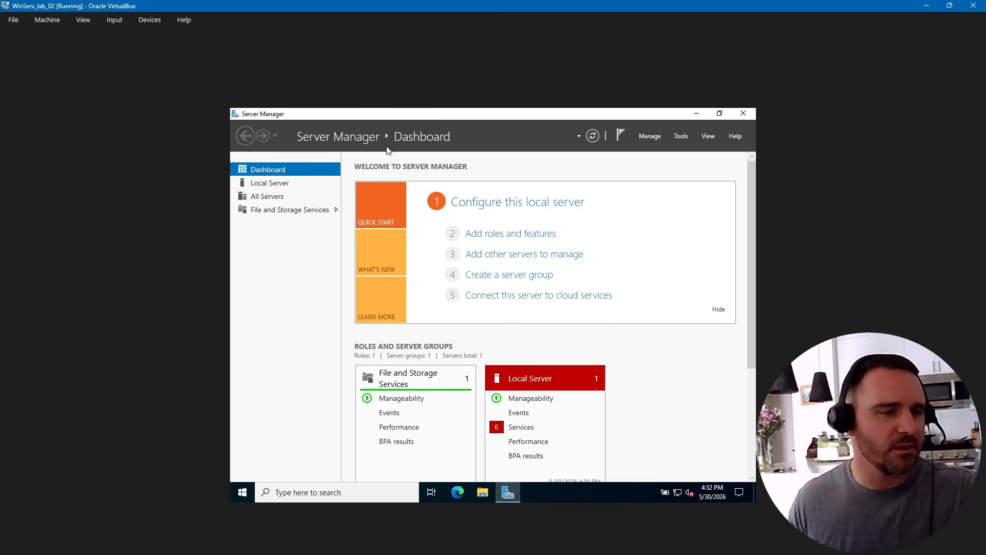
{"action": "left_click", "coordinate": [650, 137]}
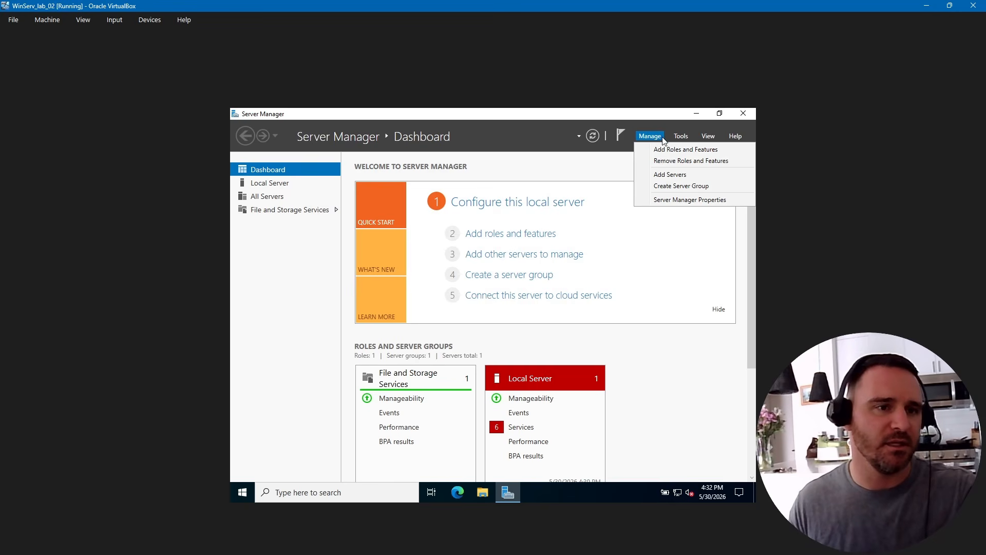
{"action": "left_click", "coordinate": [684, 138]}
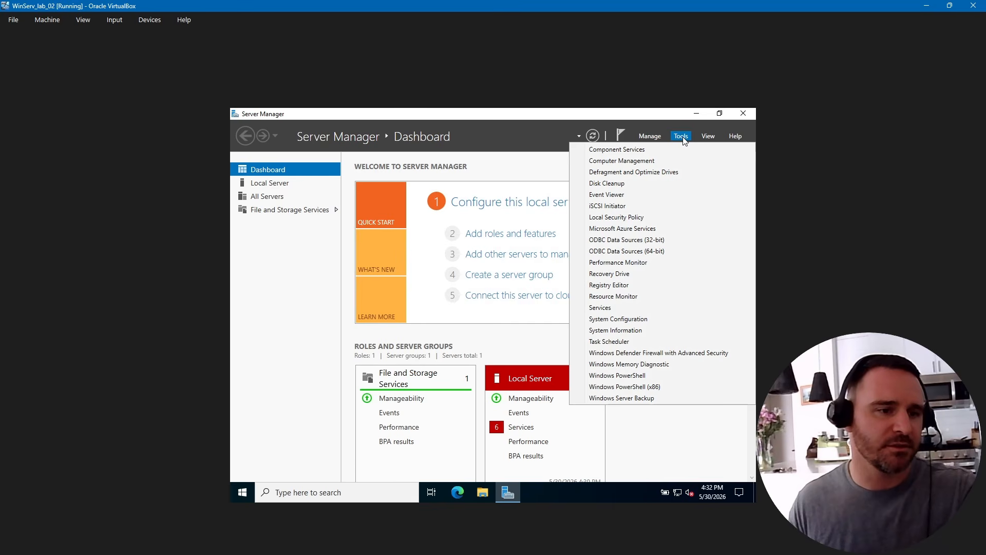
{"action": "left_click", "coordinate": [502, 133]}
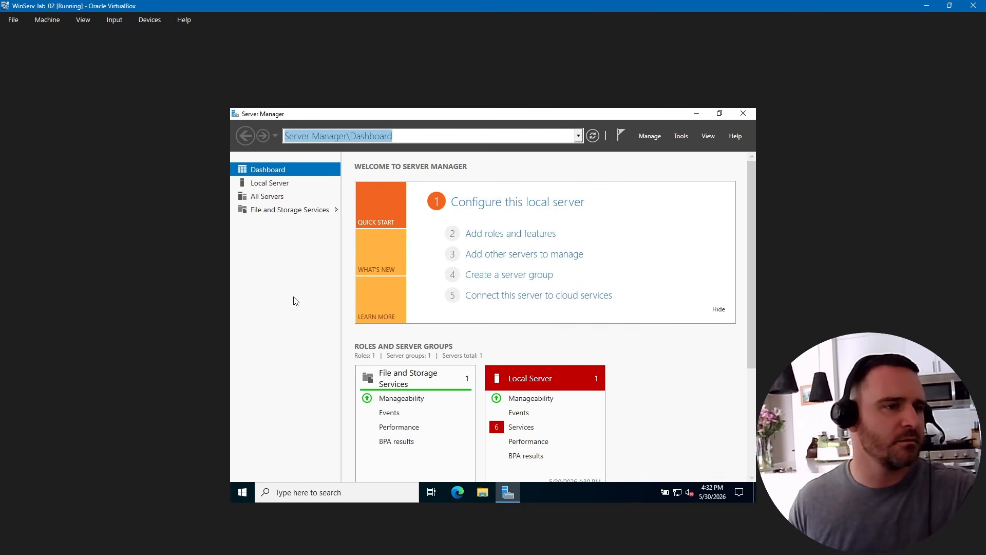
Step: Rename the local server's computer name to LAB-02, keeping it in its current workgroup
{"action": "left_click", "coordinate": [279, 185]}
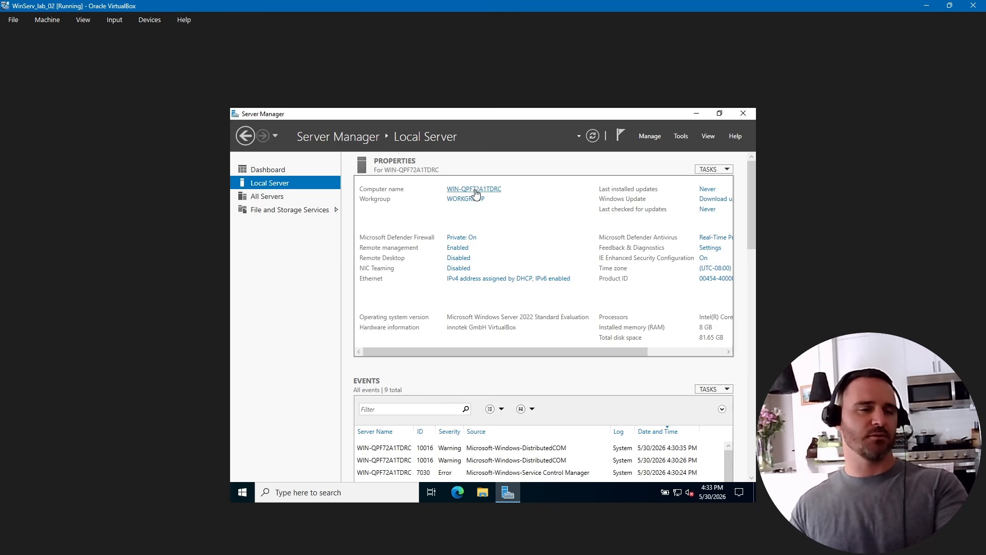
{"action": "left_click", "coordinate": [495, 189]}
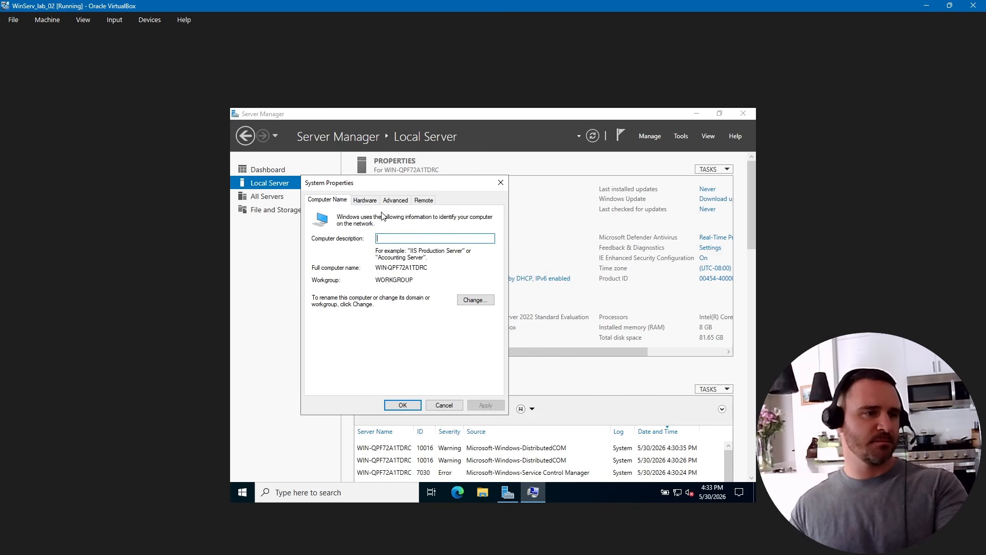
{"action": "left_click_drag", "start_coordinate": [382, 183], "coordinate": [392, 194]}
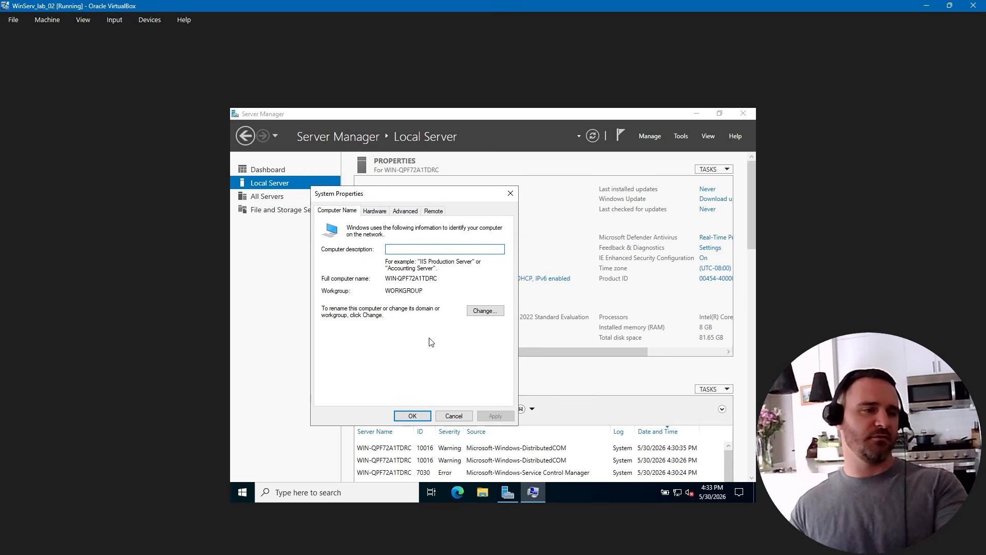
{"action": "left_click", "coordinate": [485, 311]}
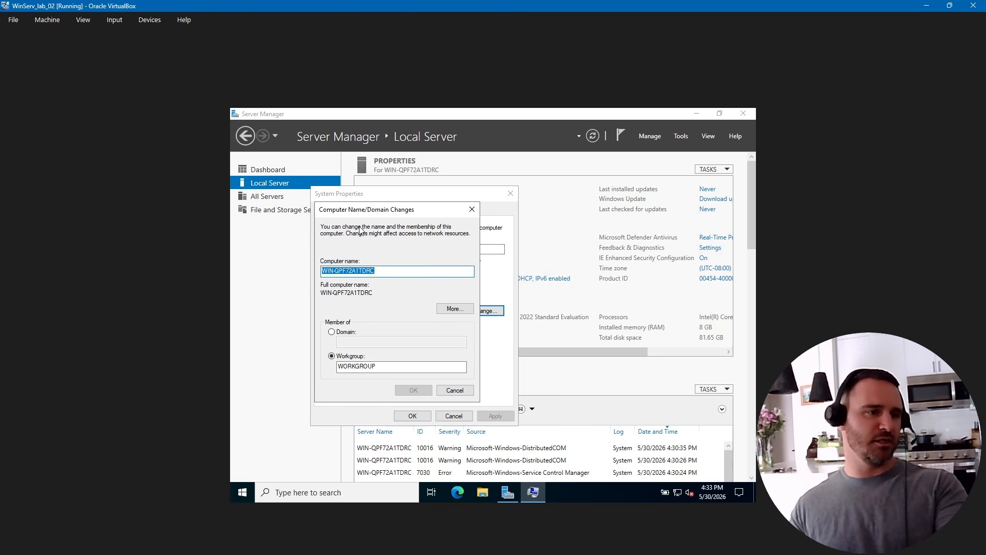
{"action": "left_click_drag", "start_coordinate": [375, 270], "coordinate": [275, 270]}
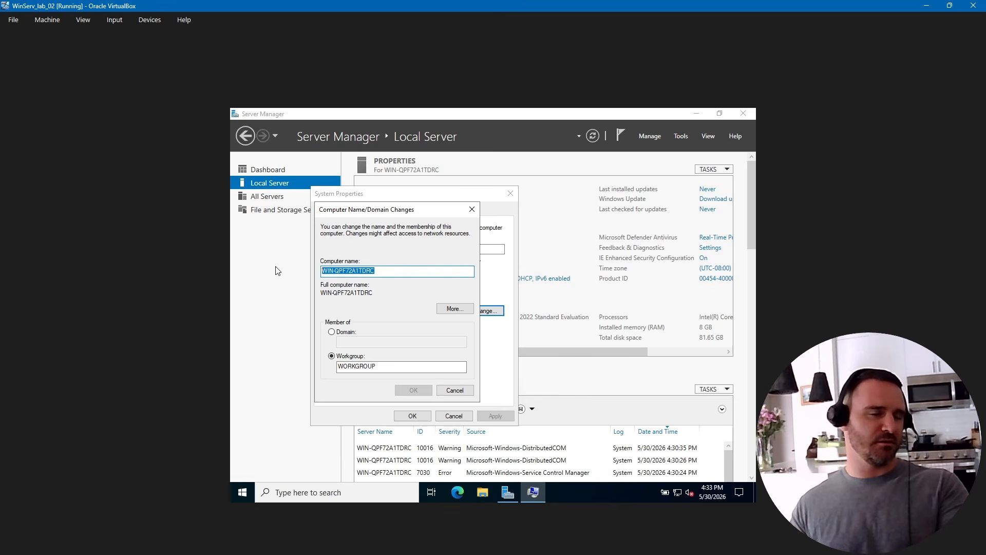
{"action": "key", "text": "BackSpace"}
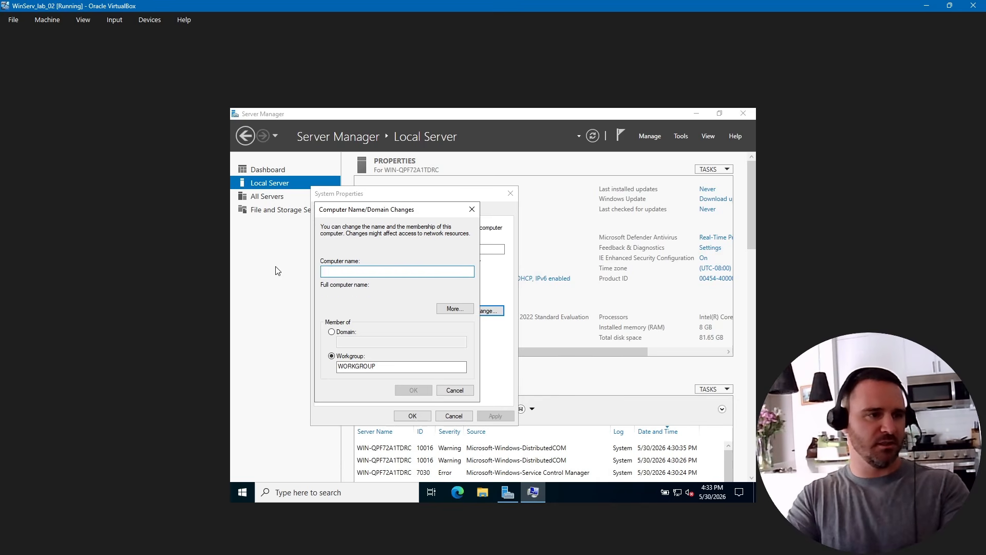
{"action": "type", "text": "LAB"}
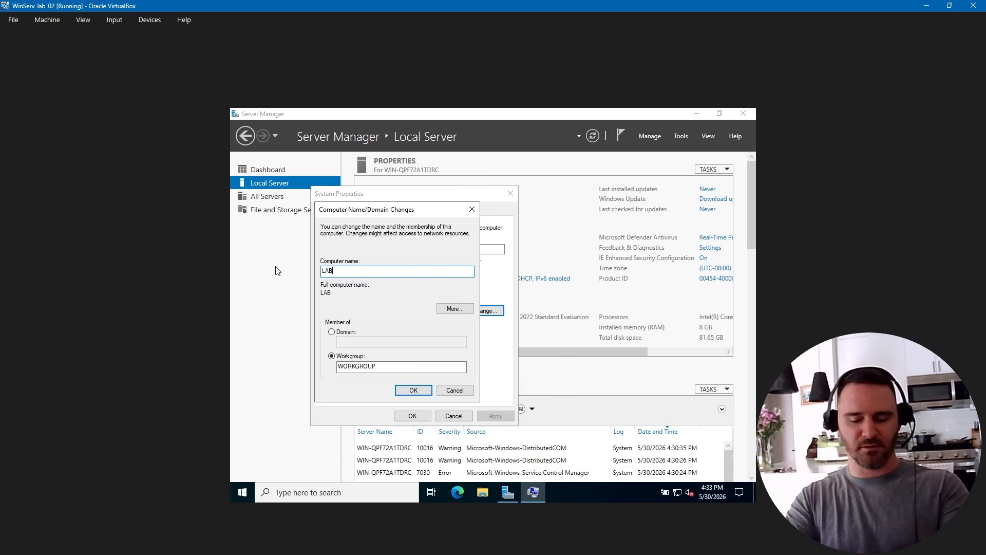
{"action": "type", "text": "-0"}
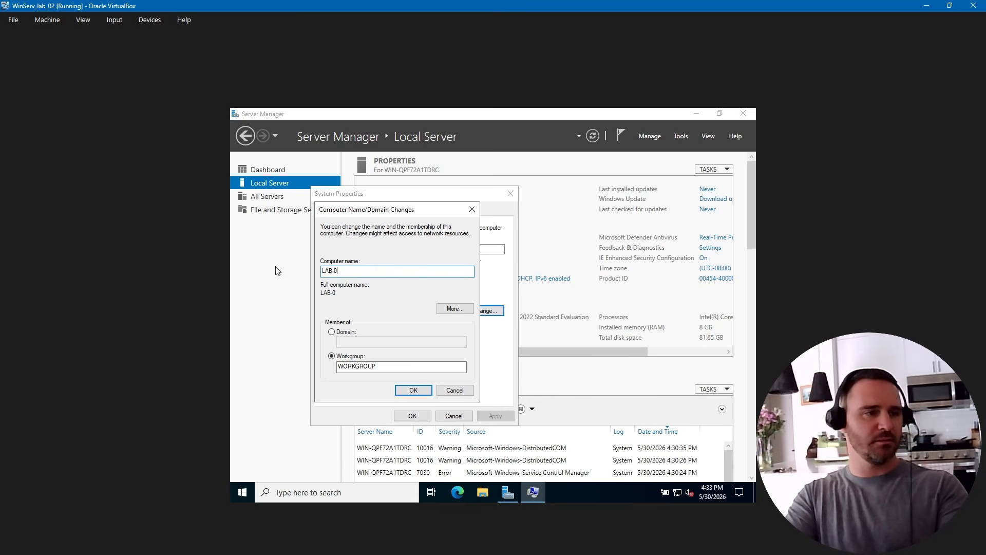
{"action": "type", "text": "2"}
{"action": "left_click", "coordinate": [402, 390]}
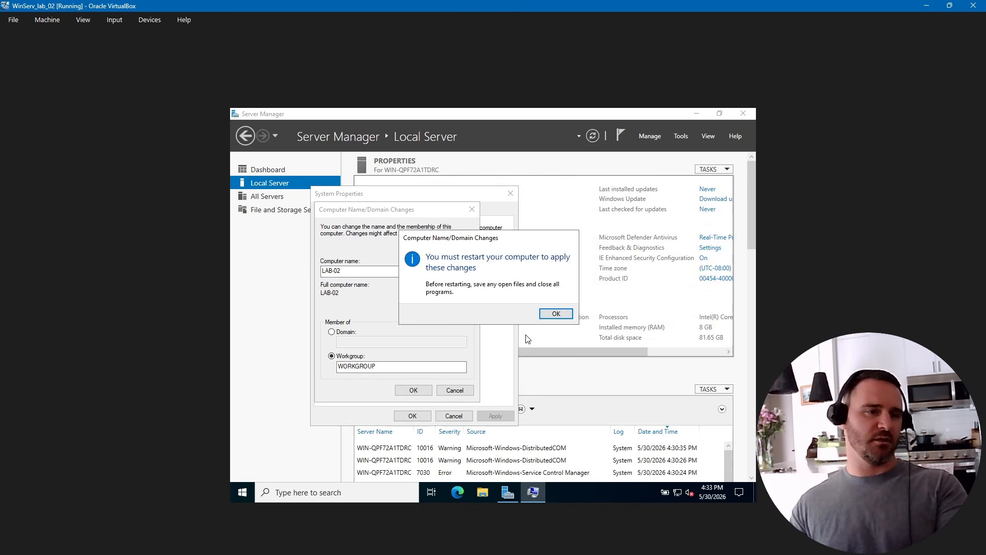
Step: Acknowledge the restart notice, close the system properties and restart the server immediately to apply the new name
{"action": "left_click", "coordinate": [554, 314]}
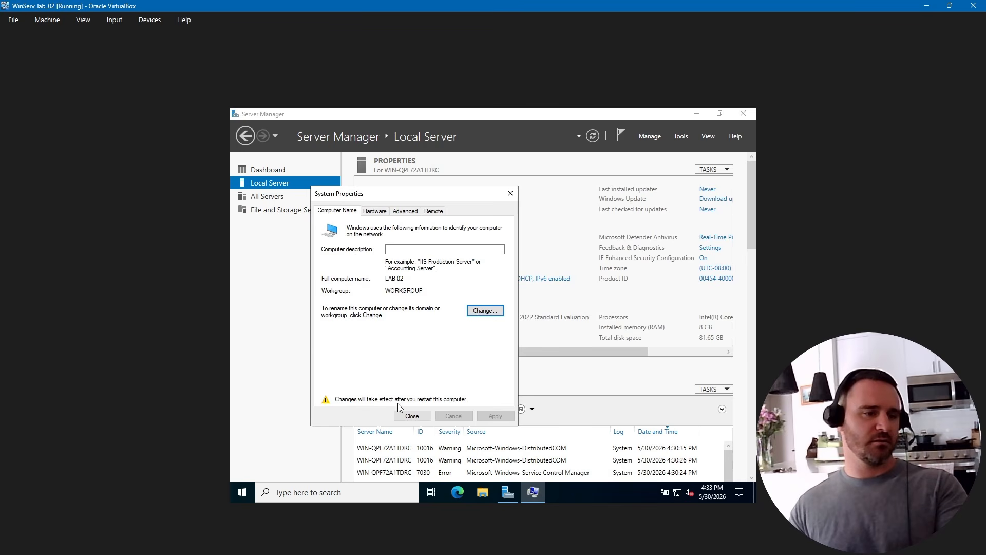
{"action": "left_click", "coordinate": [407, 417]}
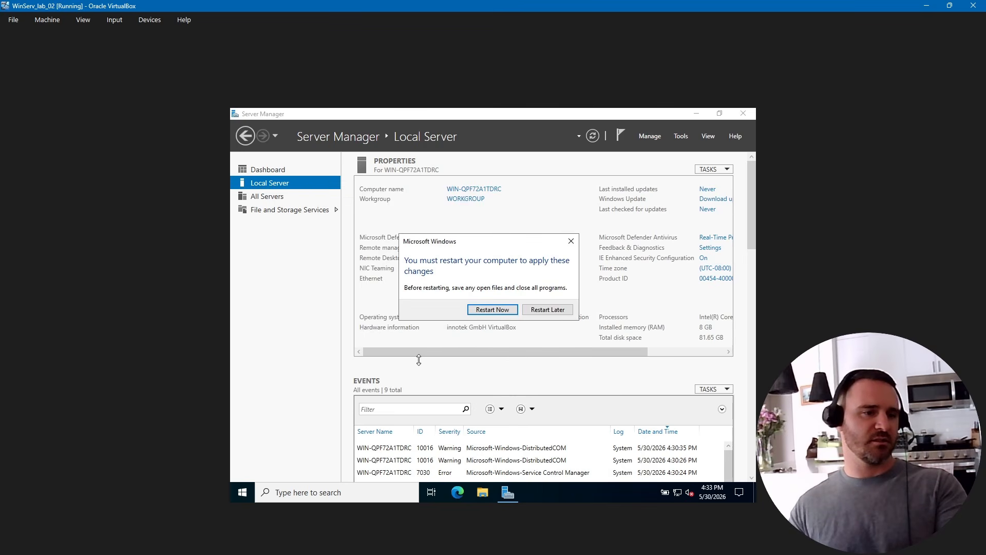
{"action": "left_click", "coordinate": [502, 310]}
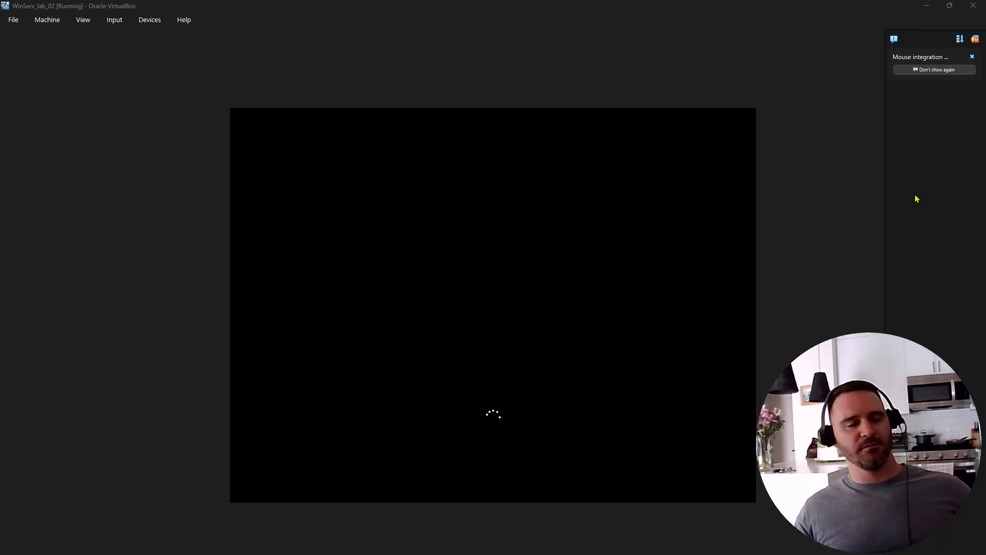
{"action": "left_click", "coordinate": [972, 40]}
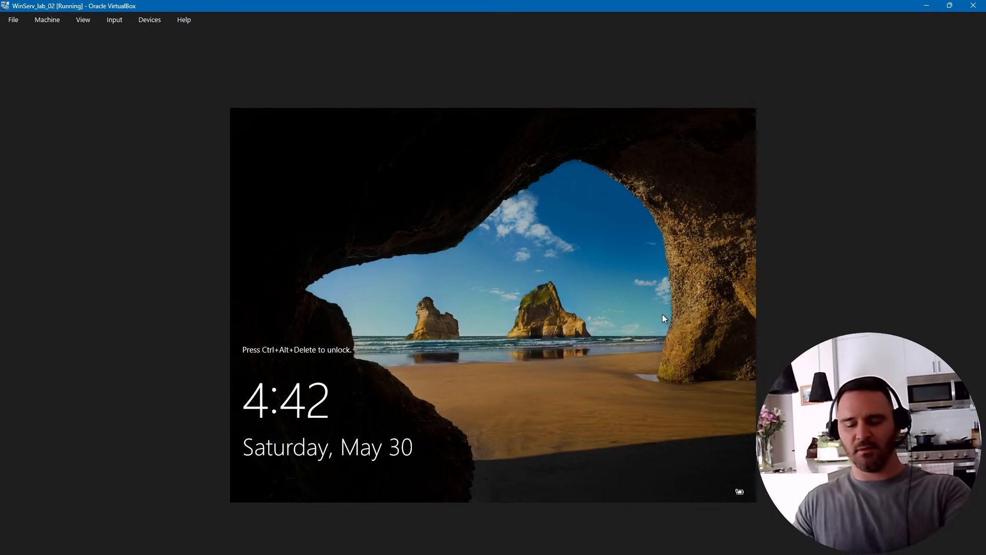
Step: Unlock the restarted server and sign in as Administrator with the account password
{"action": "key", "text": "ctrl+alt+Delete"}
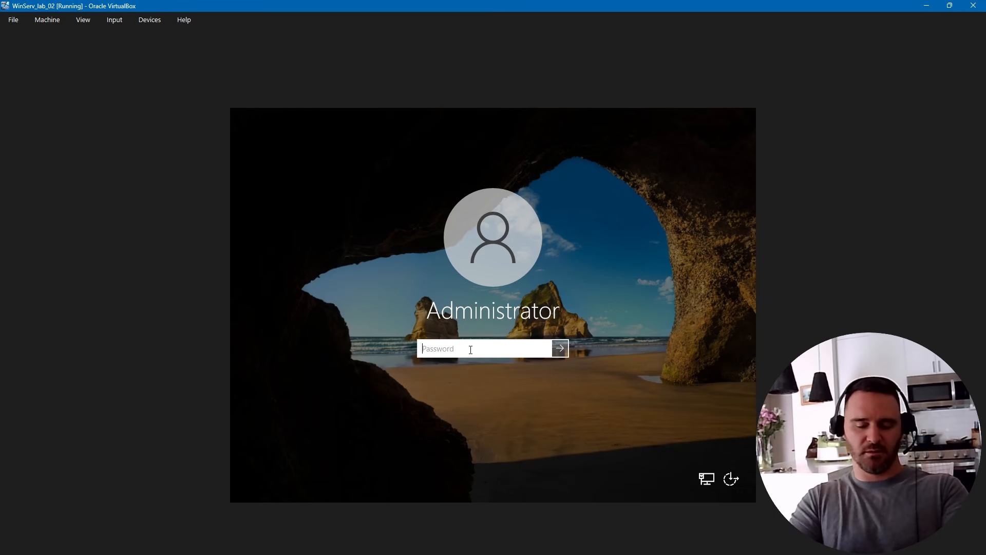
{"action": "type", "text": "•••••••"}
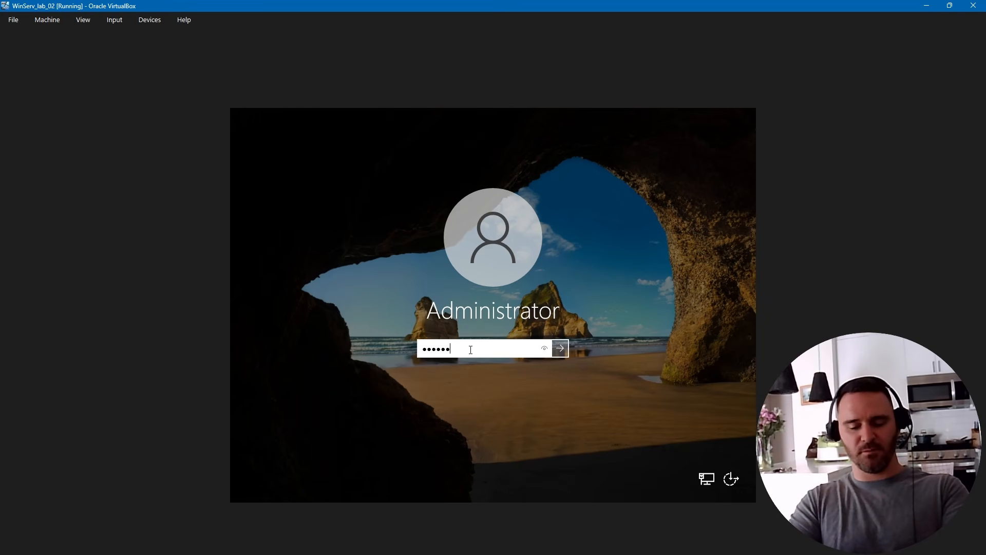
{"action": "type", "text": "••"}
{"action": "key", "text": "Return"}
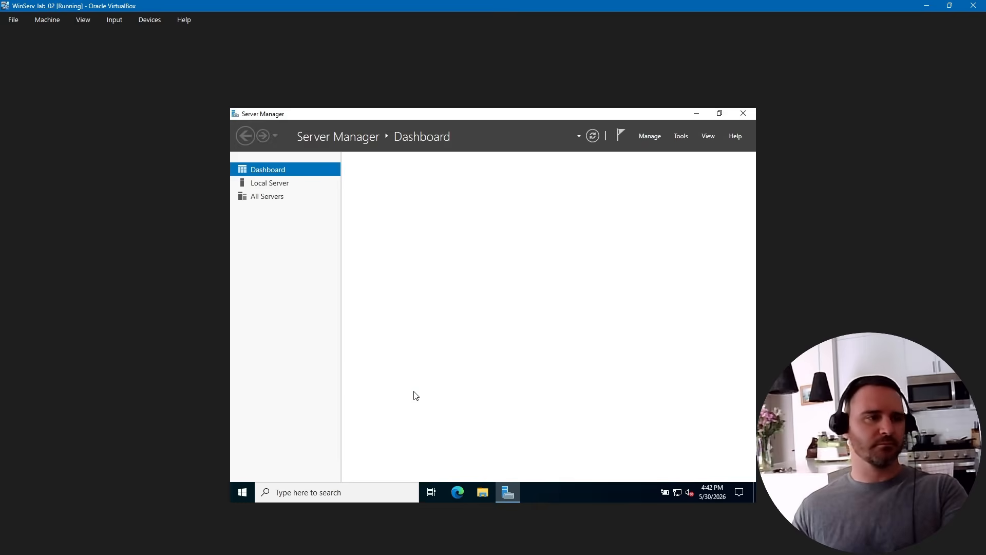
Step: Open the IPv4 properties of the local server's Ethernet adapter and choose to use a manually specified IP address
{"action": "left_click", "coordinate": [272, 188]}
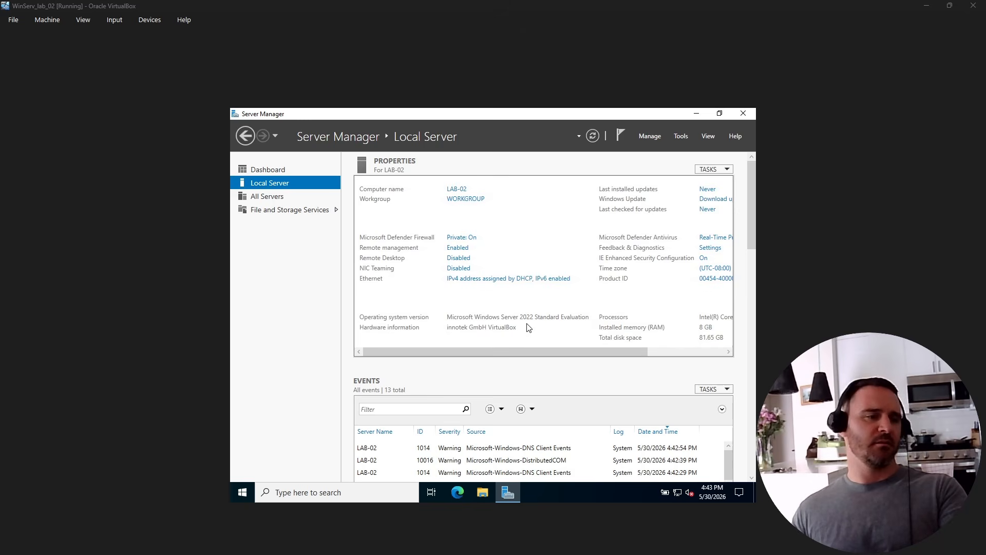
{"action": "left_click", "coordinate": [479, 281]}
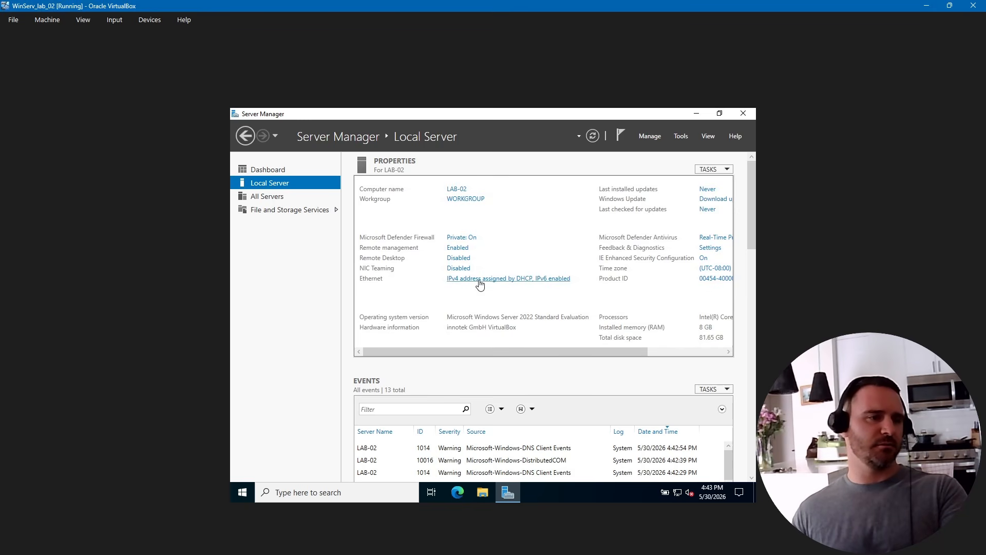
{"action": "left_click", "coordinate": [479, 281]}
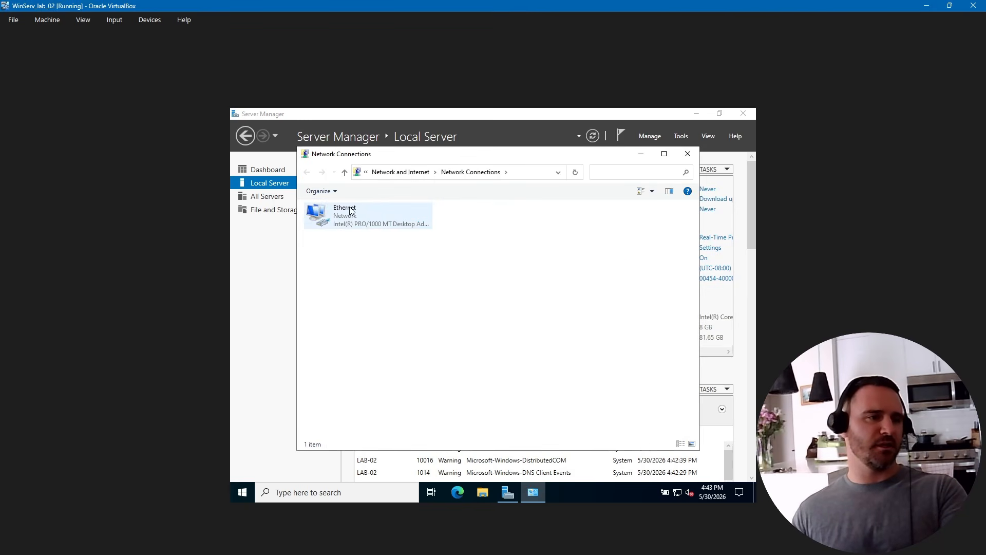
{"action": "double_click", "coordinate": [346, 229]}
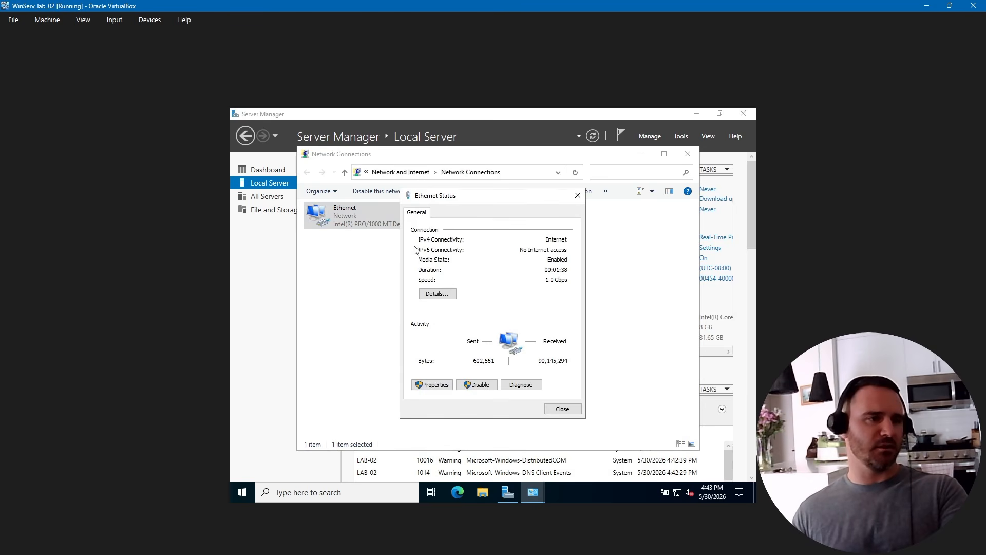
{"action": "left_click", "coordinate": [431, 384]}
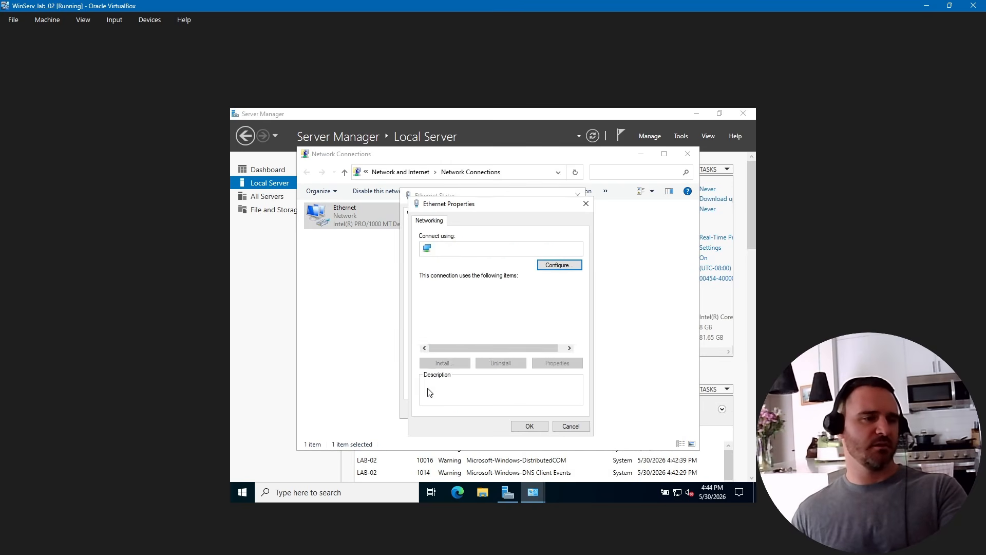
{"action": "double_click", "coordinate": [477, 314]}
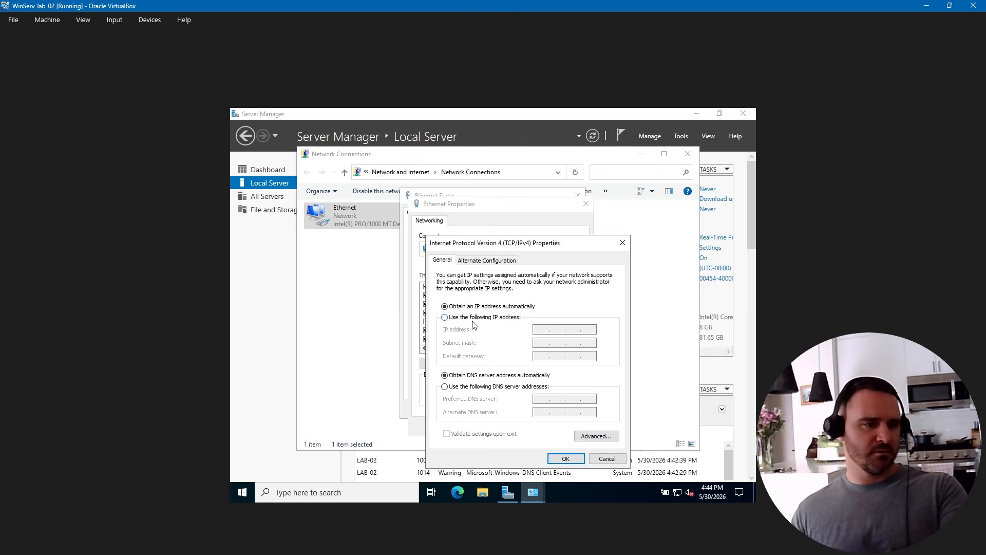
{"action": "left_click", "coordinate": [473, 320]}
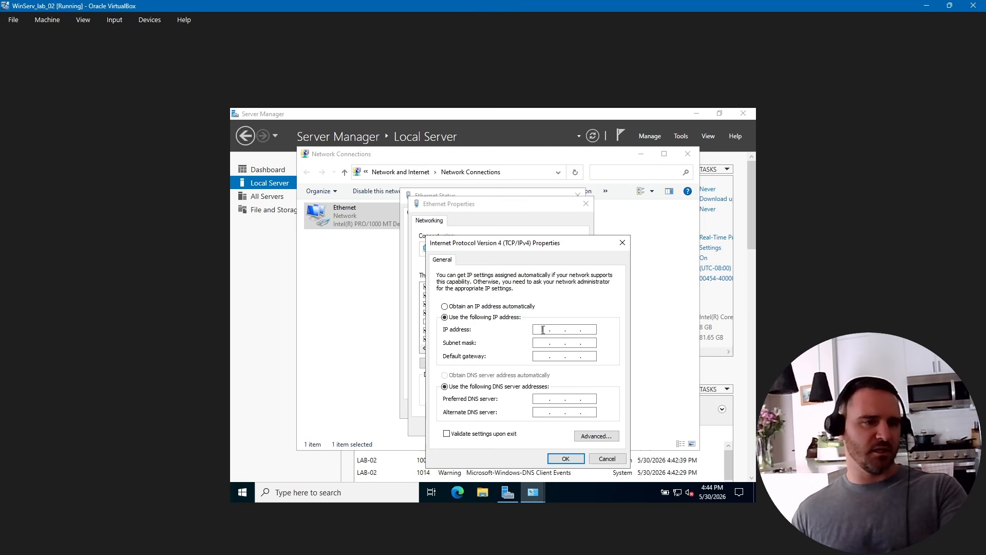
Step: Assign the static IP address 192.168.1.10, complete the remaining IPv4 settings, save them and close the network connection windows
{"action": "type", "text": "192.168.1.10"}
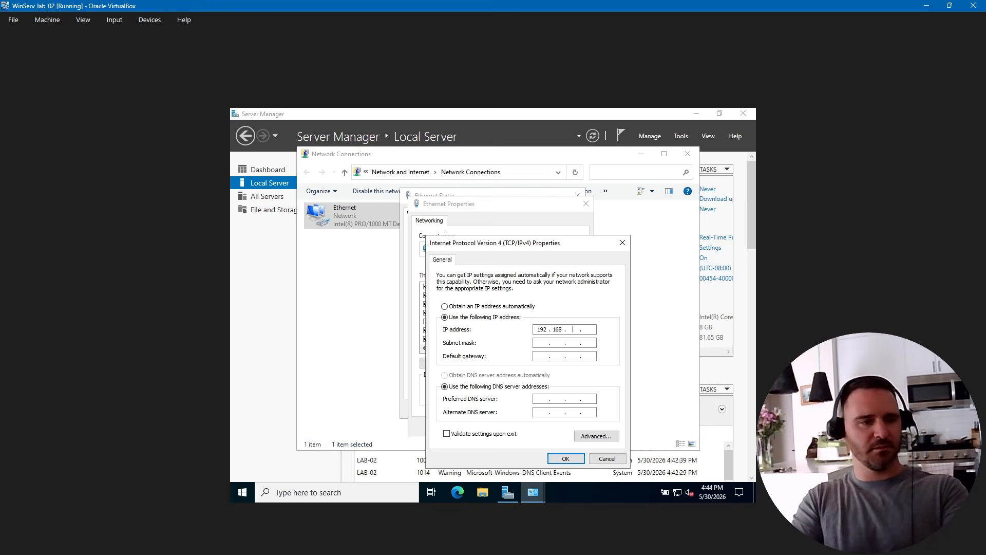
{"action": "key", "text": "Tab"}
{"action": "key", "text": "Tab"}
{"action": "type", "text": "192.168.1.10"}
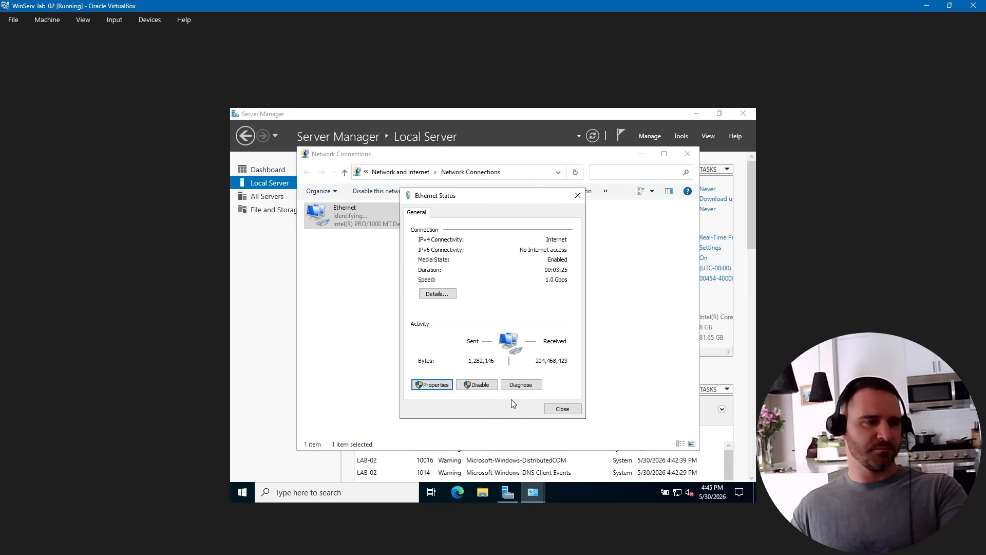
{"action": "left_click", "coordinate": [560, 409]}
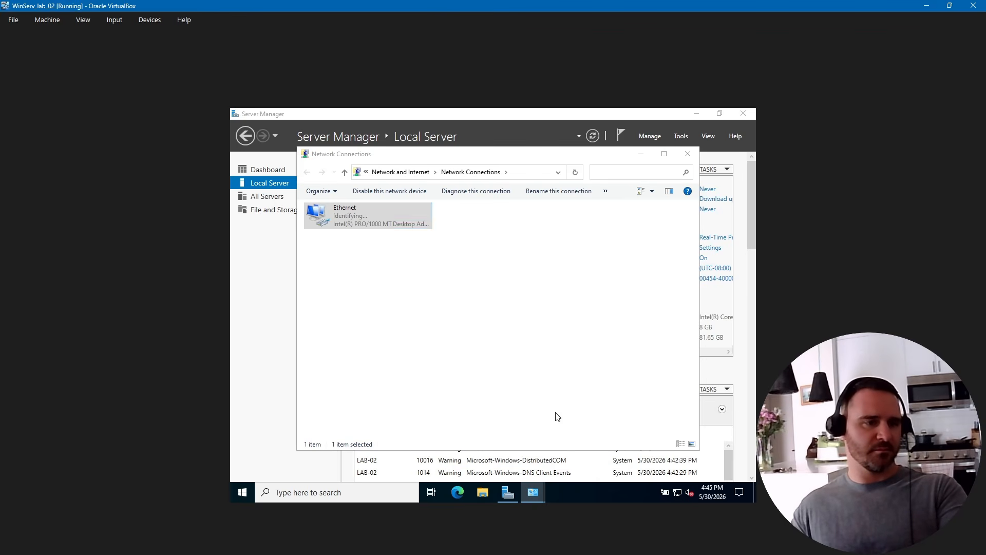
{"action": "left_click", "coordinate": [691, 154]}
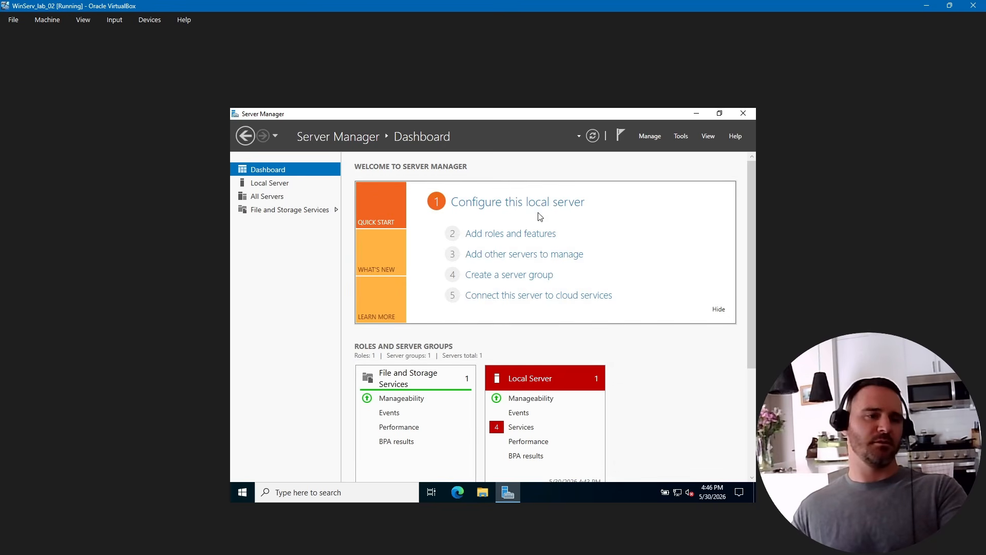
Step: Start adding roles and features with a role-based or feature-based installation on the server LAB-02 from the server pool
{"action": "left_click", "coordinate": [505, 233]}
{"action": "left_click", "coordinate": [535, 412]}
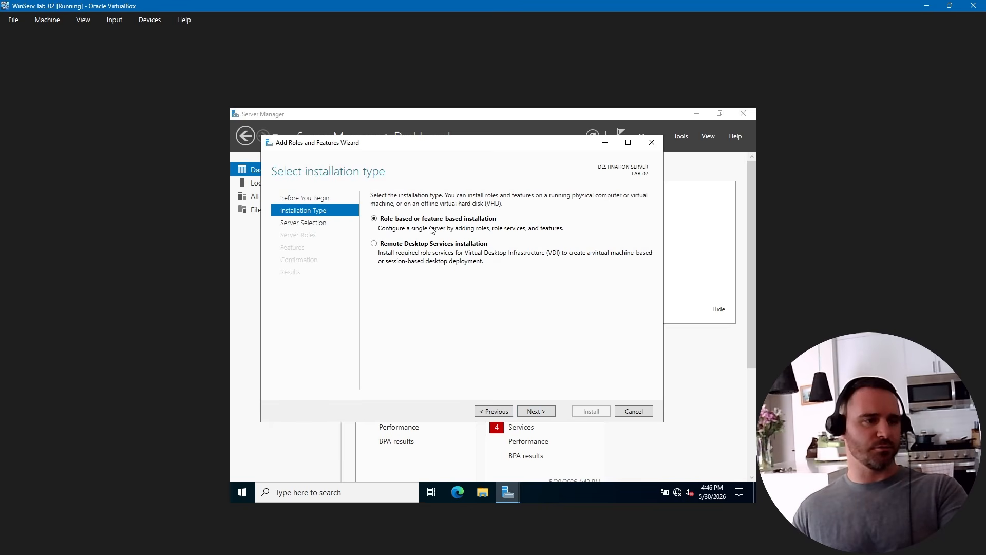
{"action": "left_click", "coordinate": [548, 414]}
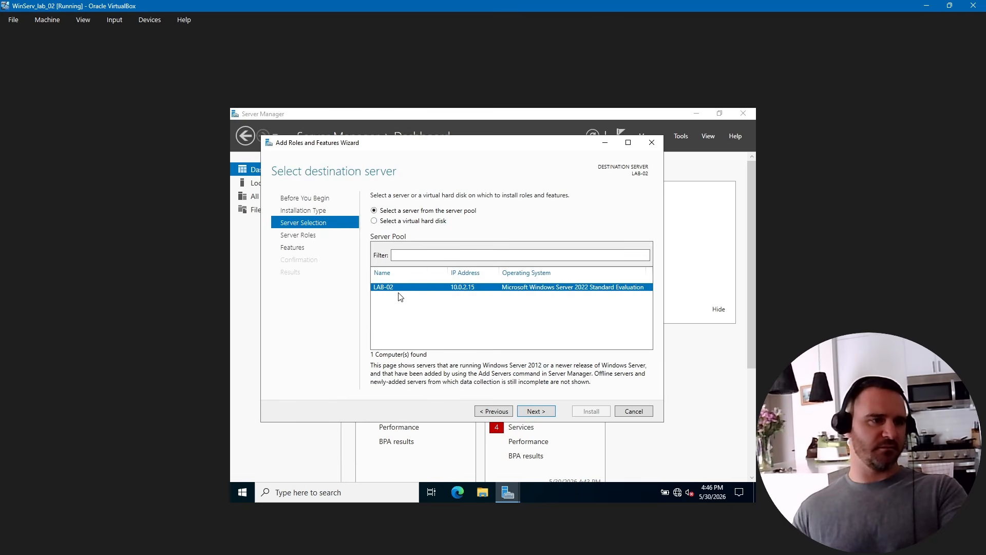
{"action": "left_click", "coordinate": [543, 414]}
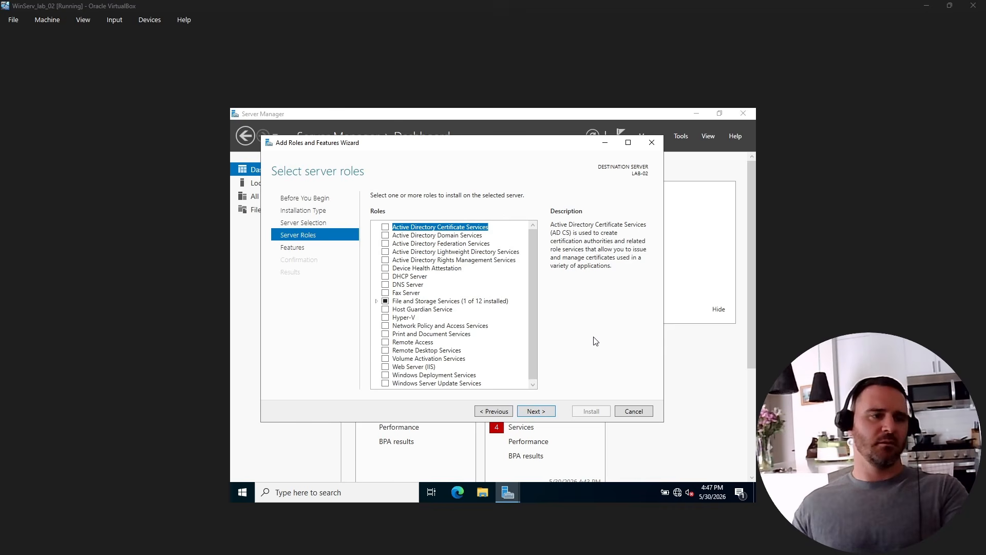
Step: Select the Active Directory Domain Services role with its required features and management tools, and proceed to the installation confirmation
{"action": "left_click", "coordinate": [387, 236]}
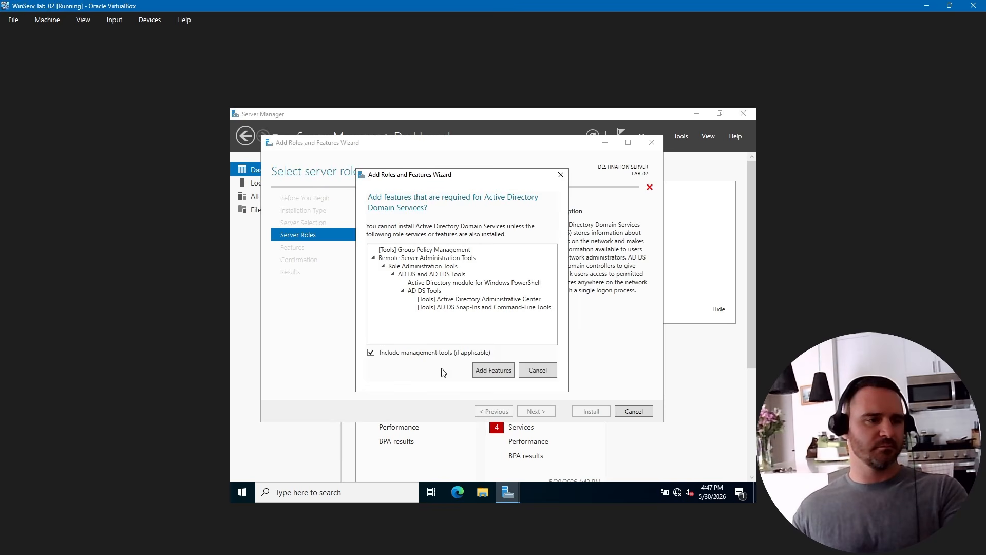
{"action": "left_click", "coordinate": [484, 372]}
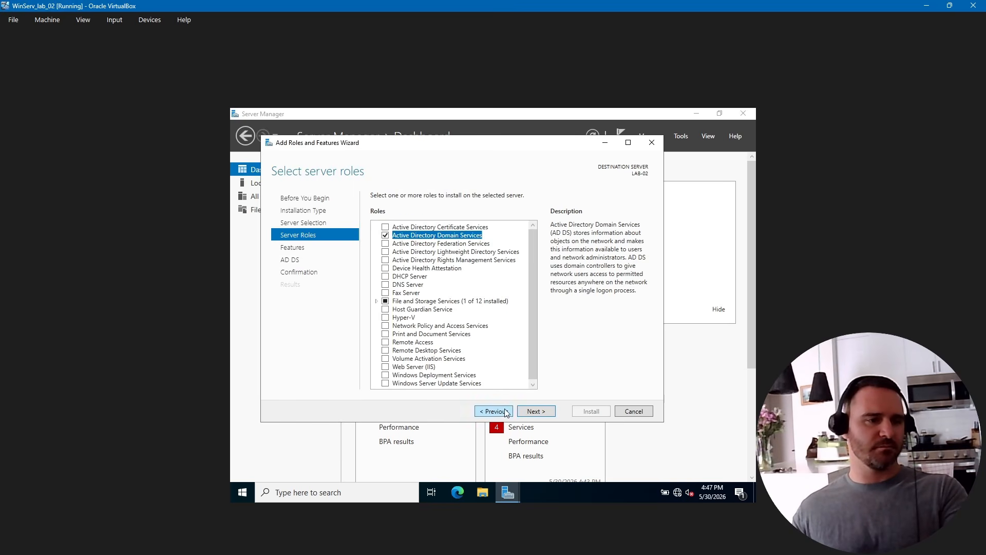
{"action": "left_click", "coordinate": [536, 410]}
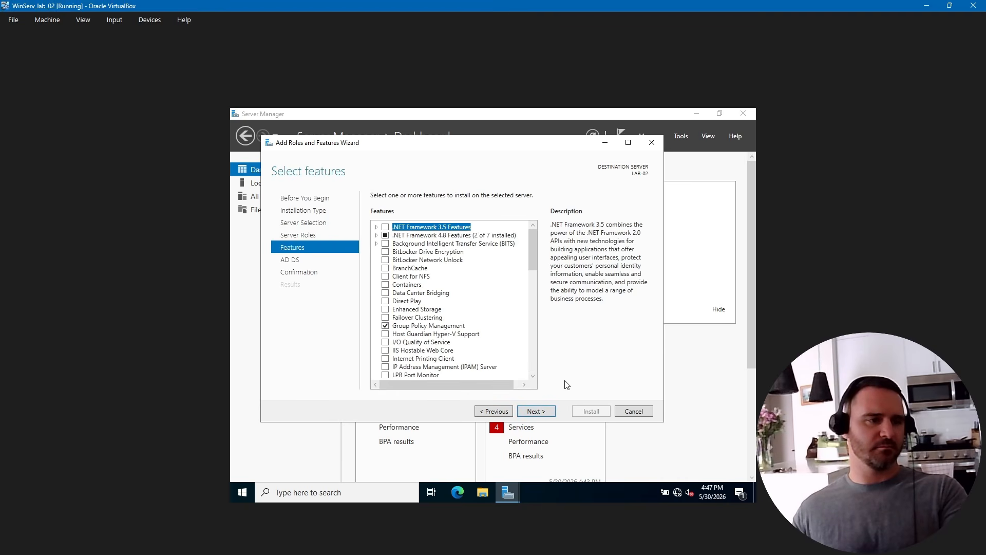
{"action": "left_click", "coordinate": [534, 415]}
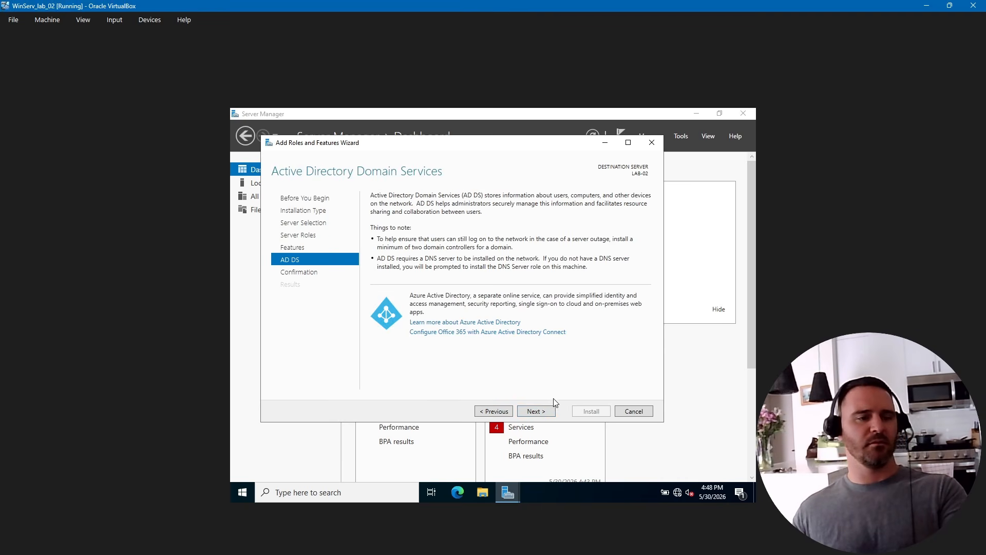
{"action": "left_click", "coordinate": [546, 415]}
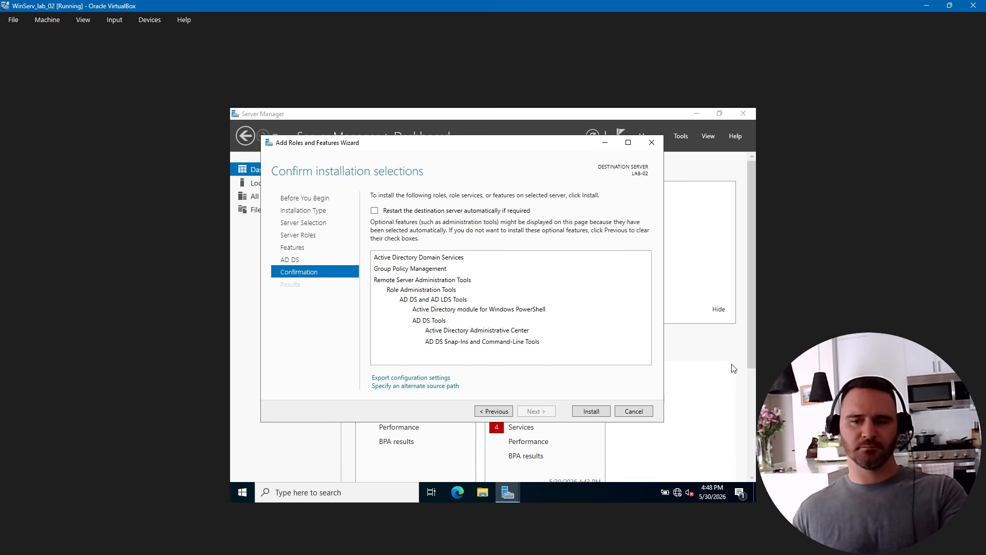
Step: Allow the destination server to restart automatically, install the selected Active Directory Domain Services role and features, and close the finished wizard
{"action": "left_click", "coordinate": [374, 210]}
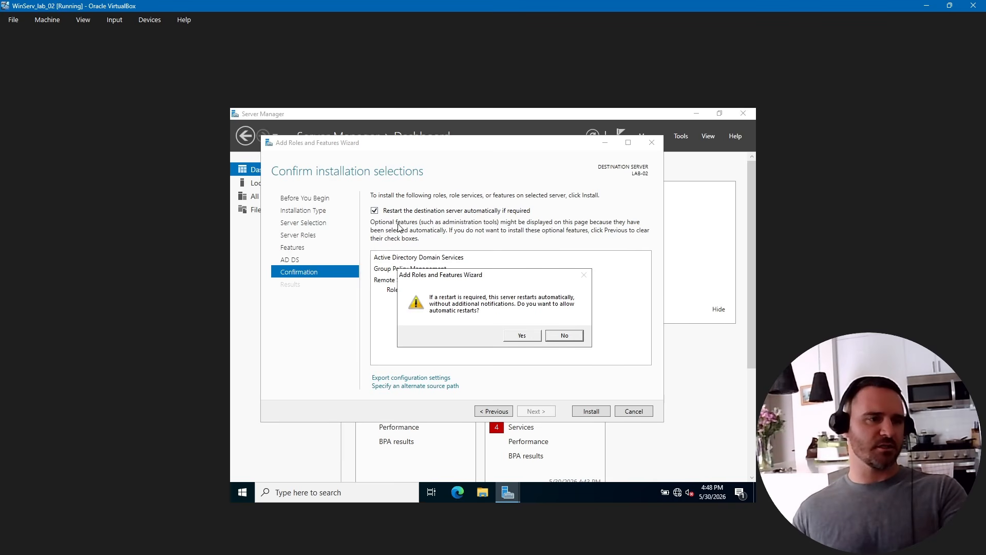
{"action": "left_click", "coordinate": [522, 336]}
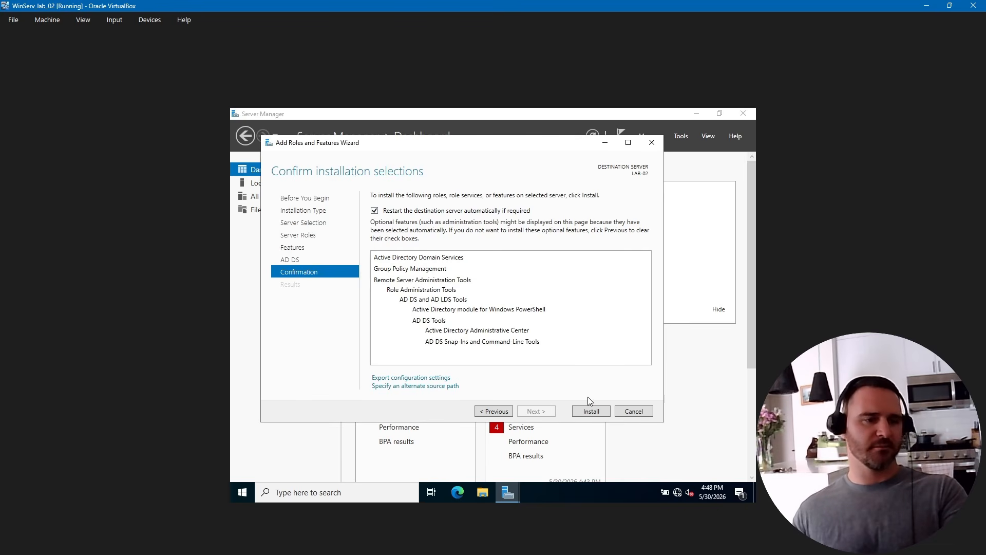
{"action": "left_click", "coordinate": [591, 411]}
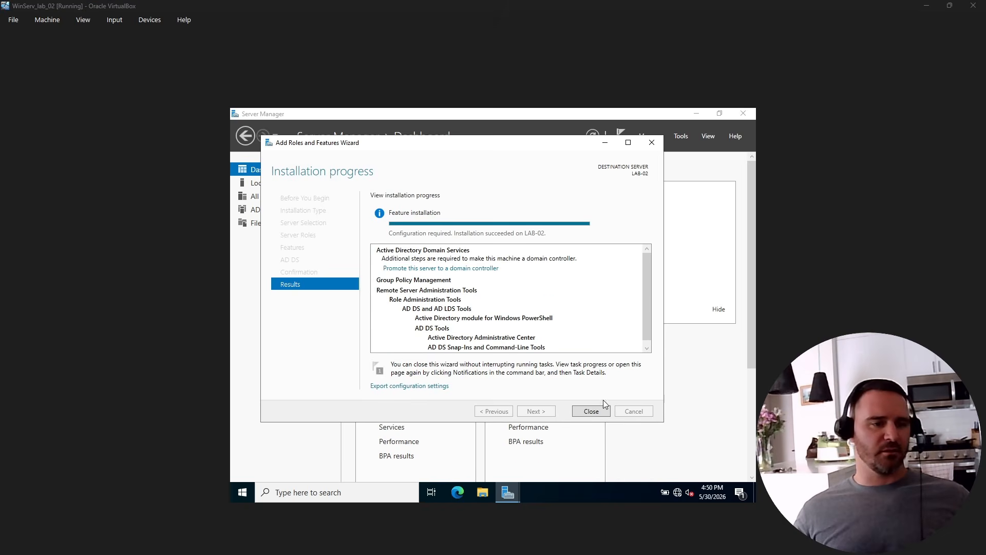
{"action": "left_click", "coordinate": [590, 411]}
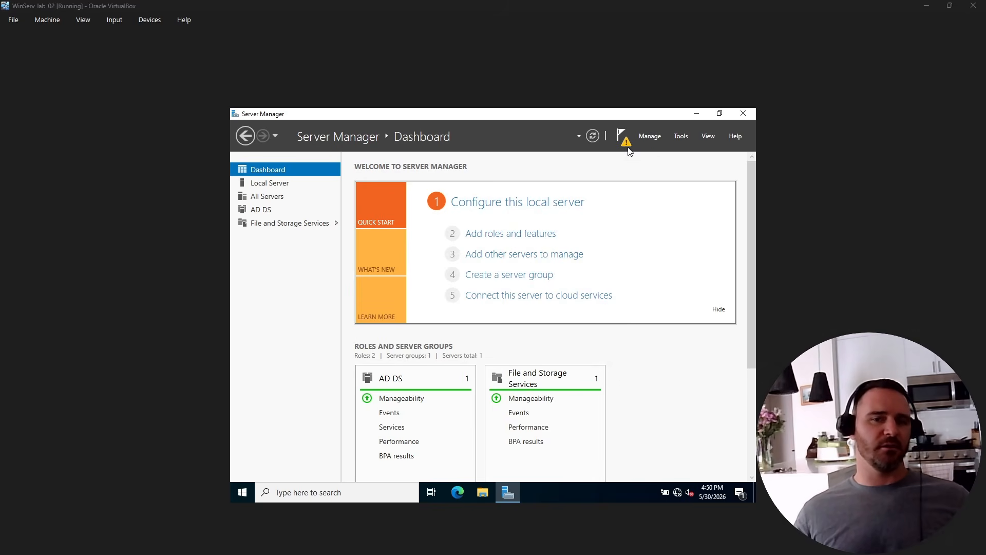
Step: Start promoting the server to a domain controller by adding a new forest with the root domain name stackwithzach.local
{"action": "left_click", "coordinate": [627, 141]}
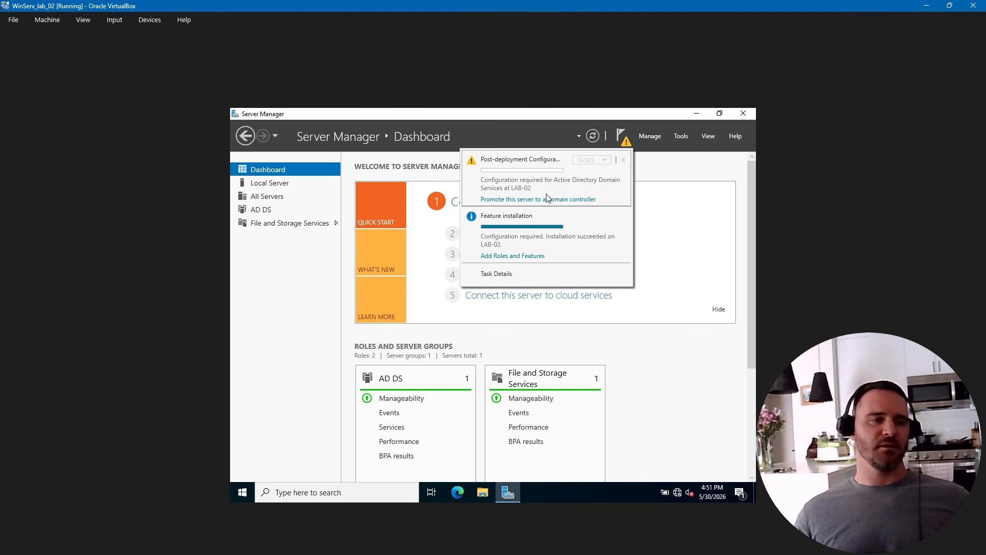
{"action": "left_click", "coordinate": [575, 200]}
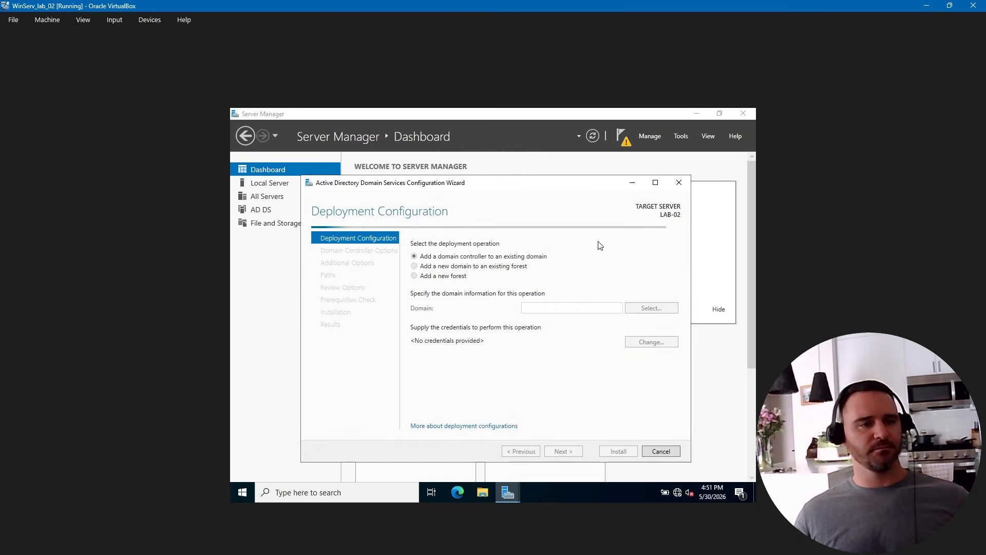
{"action": "left_click", "coordinate": [428, 280]}
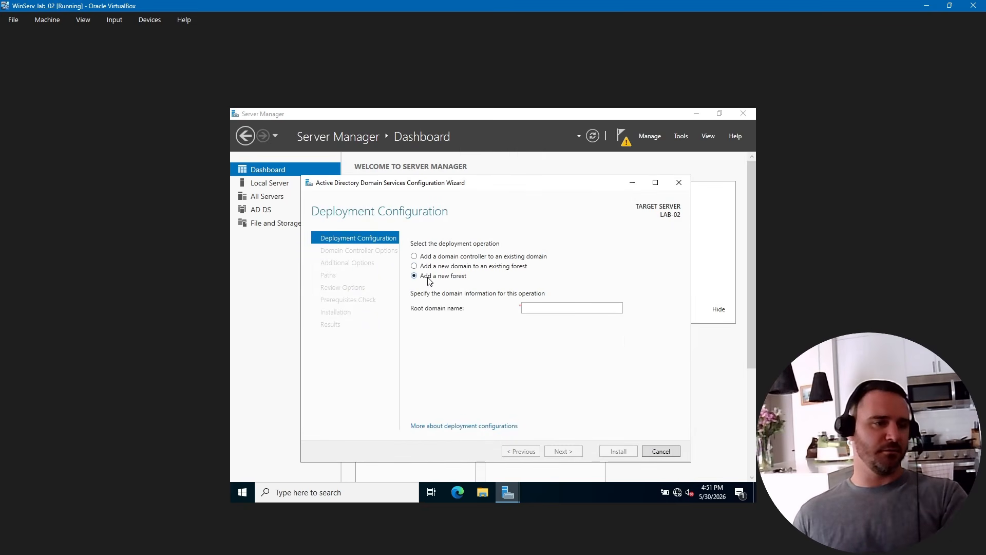
{"action": "left_click", "coordinate": [561, 308]}
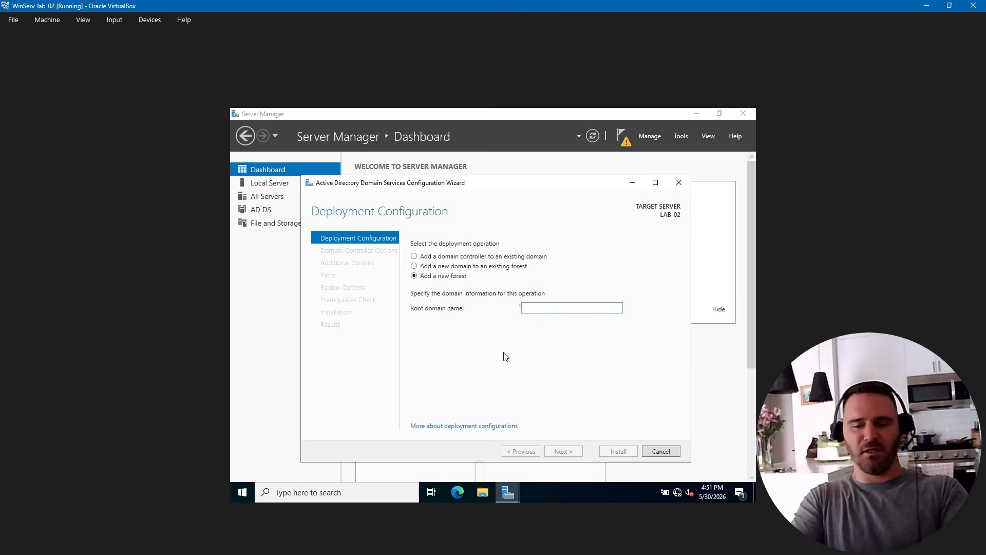
{"action": "type", "text": "stackw"}
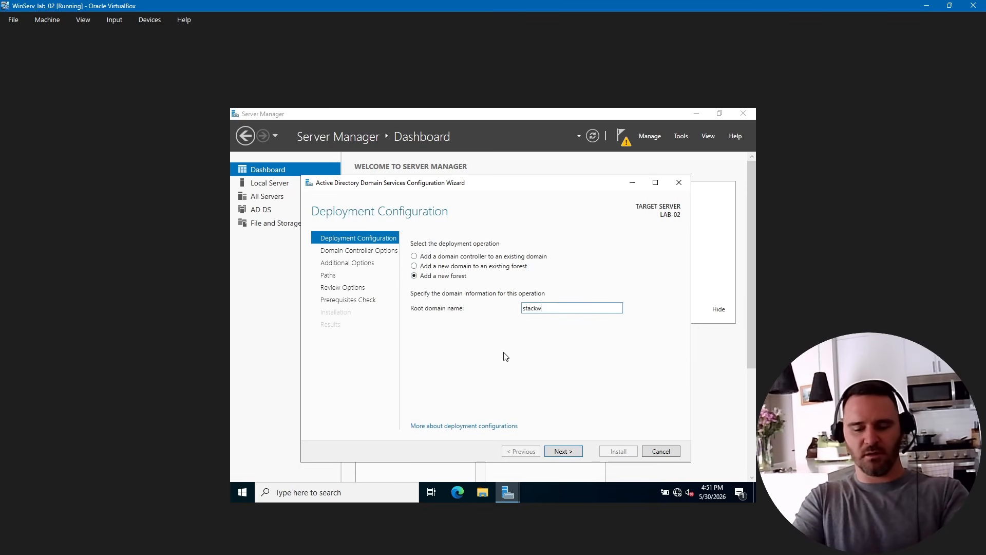
{"action": "type", "text": "ithzach"}
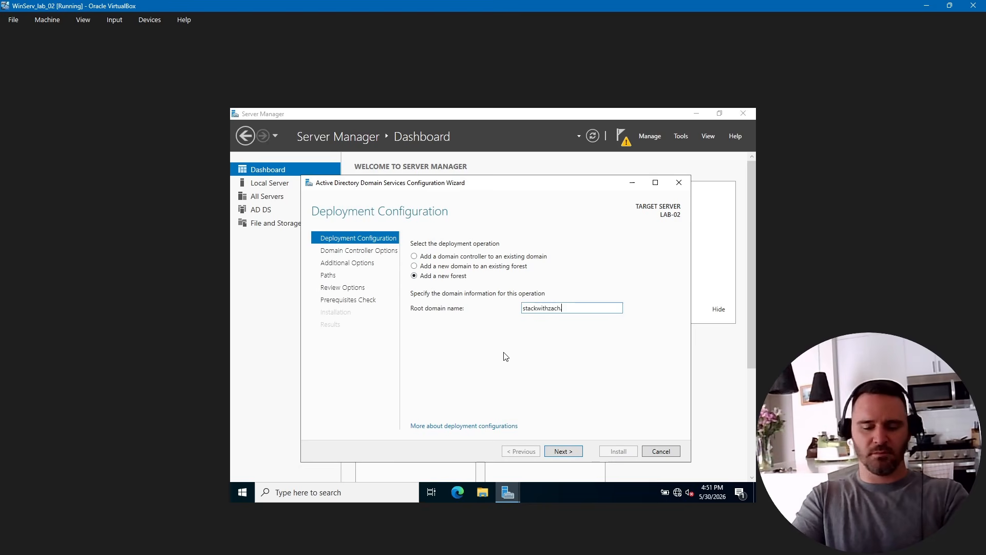
{"action": "type", "text": ".local"}
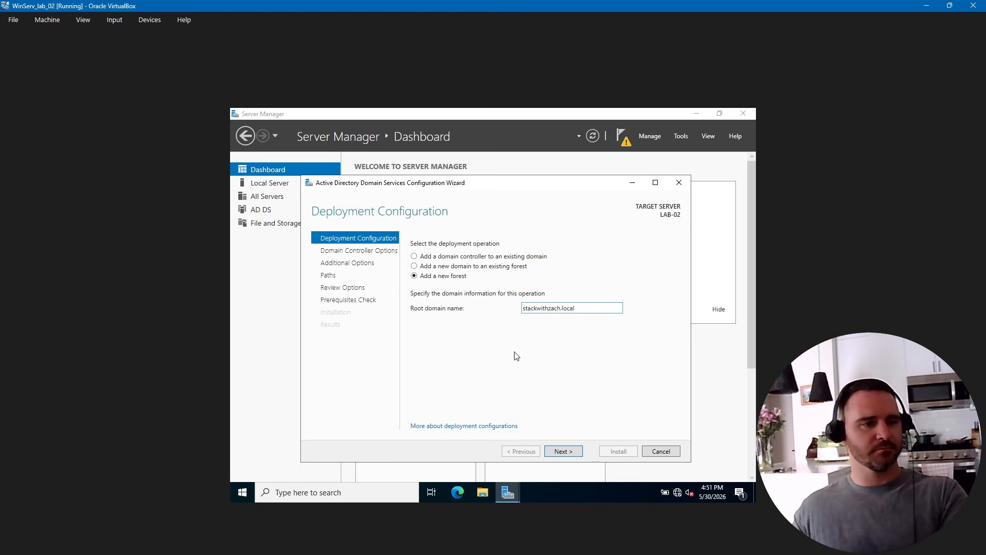
{"action": "left_click", "coordinate": [563, 452]}
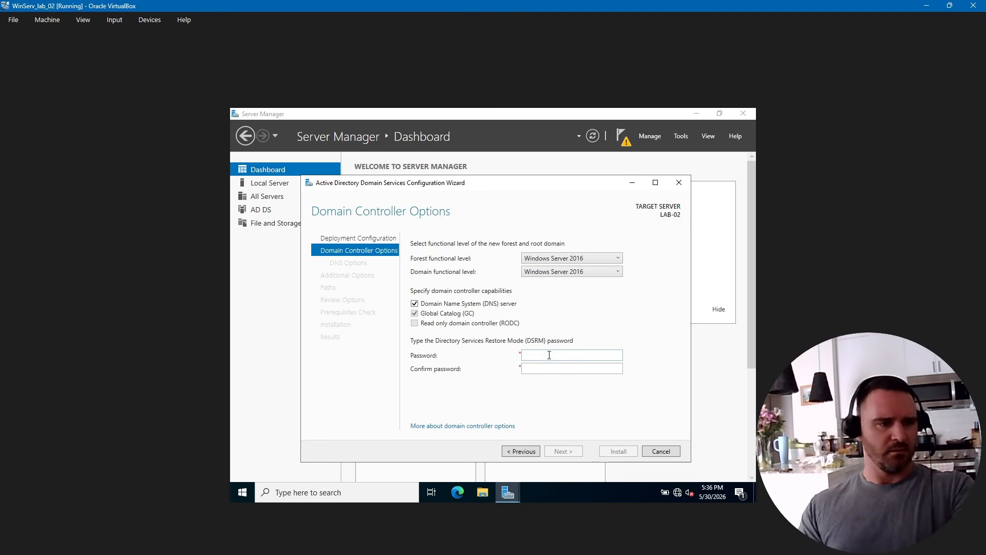
Step: Enter and confirm the Directory Services Restore Mode (DSRM) password, keeping the Windows Server 2016 functional levels and the DNS server capability
{"action": "left_click", "coordinate": [549, 355]}
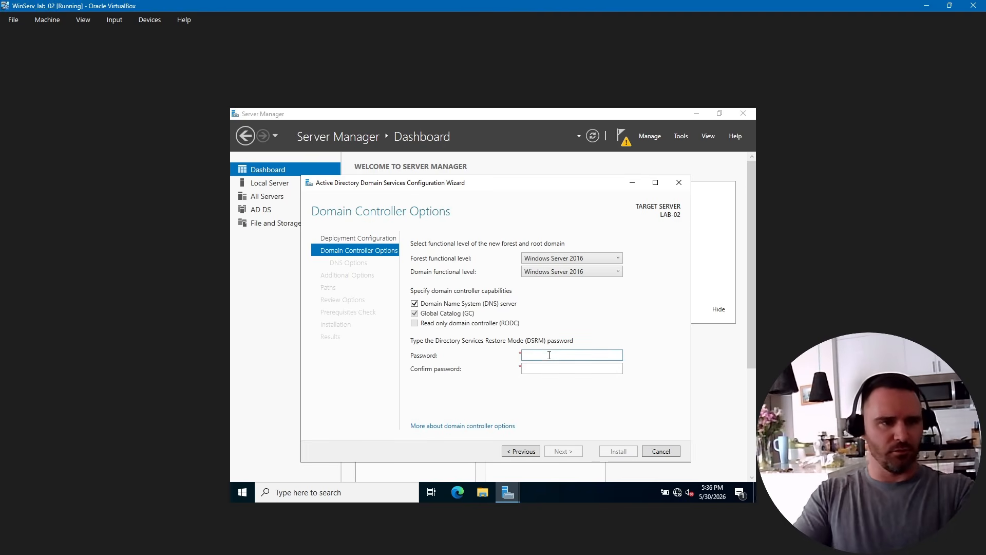
{"action": "type", "text": "••••••••••••"}
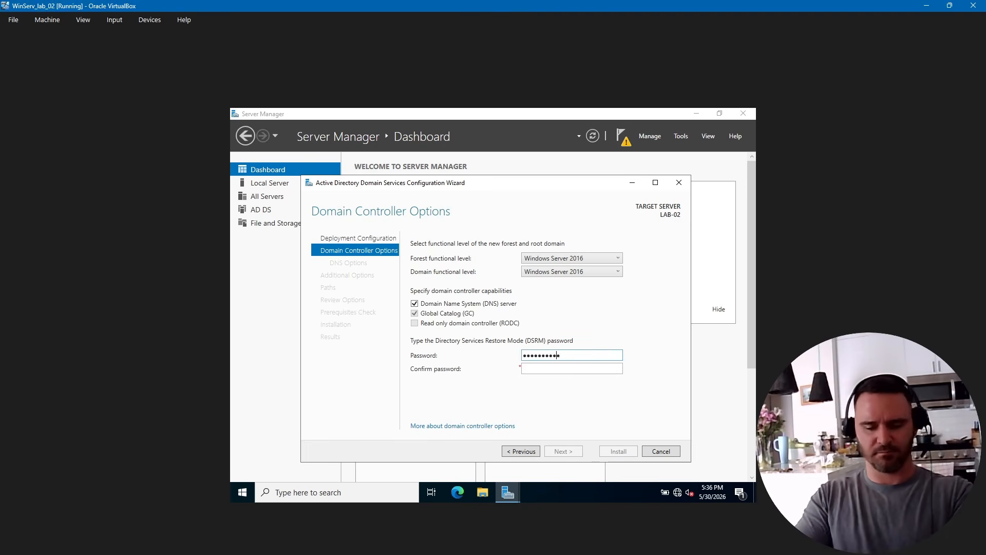
{"action": "key", "text": "Tab"}
{"action": "type", "text": "••••••••••••"}
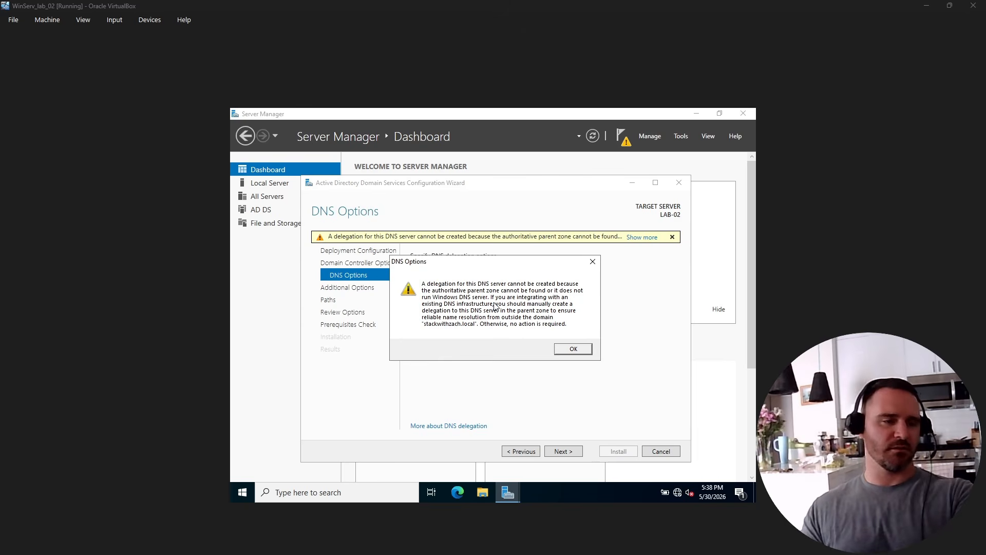
Step: Continue without DNS delegation, accept the NetBIOS name STACKWITHZACH and the default folder paths, and run the domain controller installation
{"action": "left_click", "coordinate": [570, 350]}
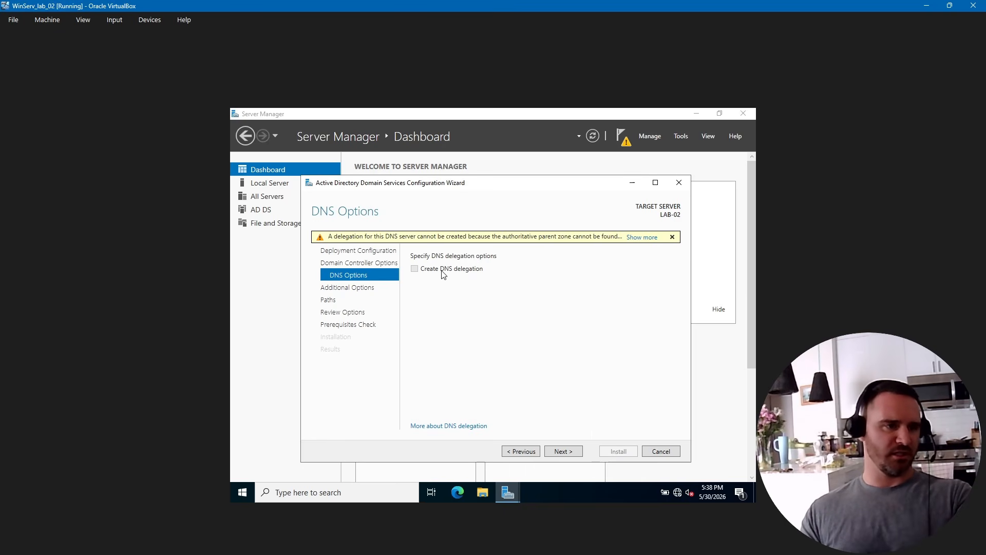
{"action": "left_click", "coordinate": [562, 451]}
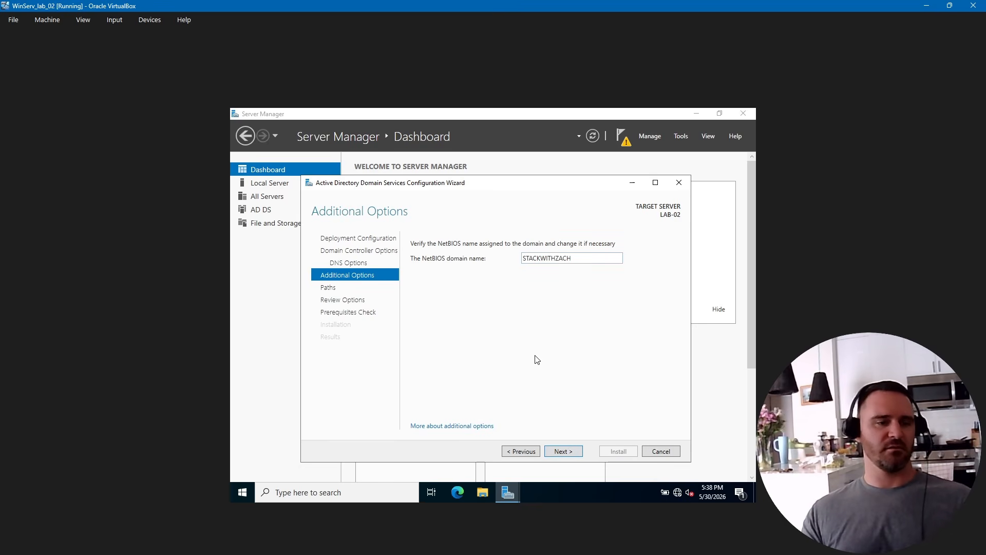
{"action": "left_click", "coordinate": [565, 451]}
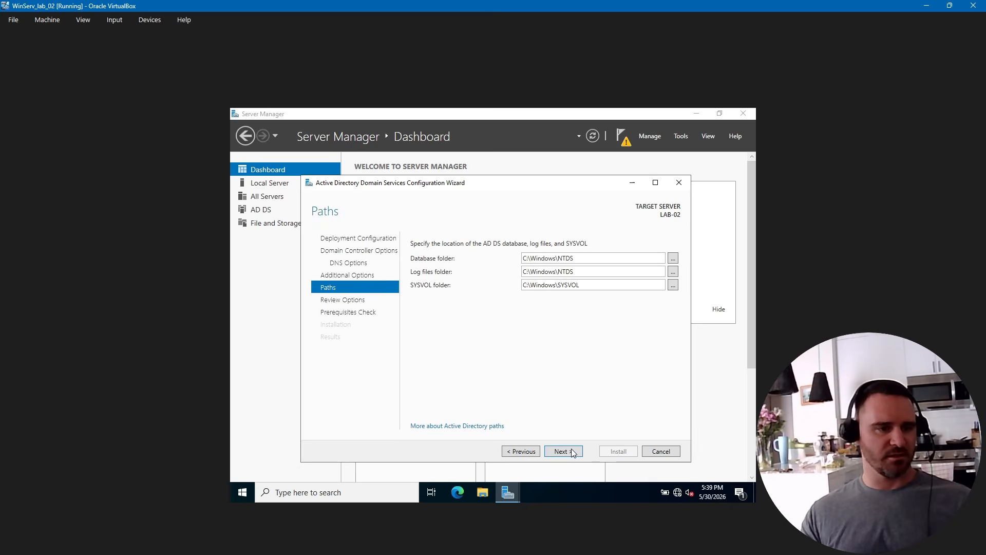
{"action": "left_click", "coordinate": [563, 451]}
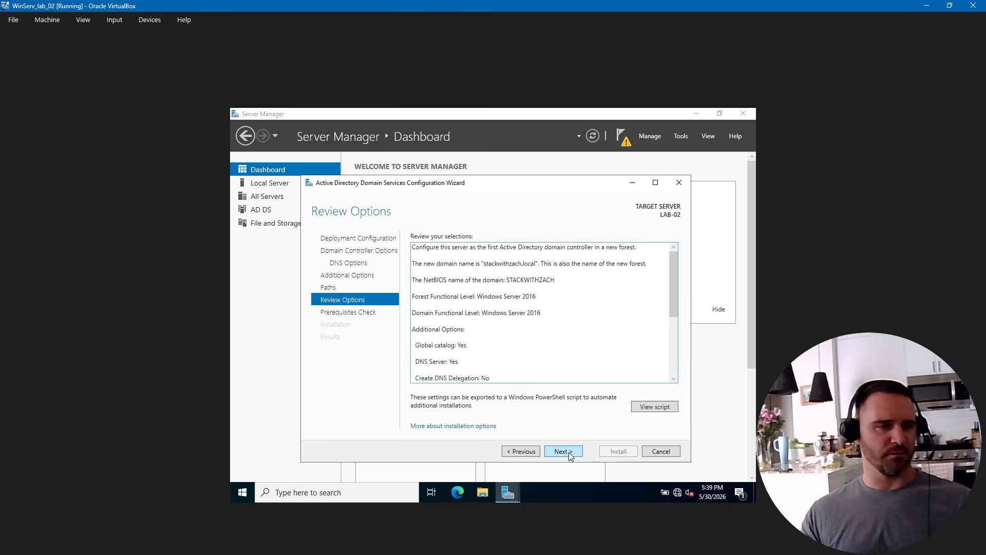
{"action": "left_click", "coordinate": [562, 451]}
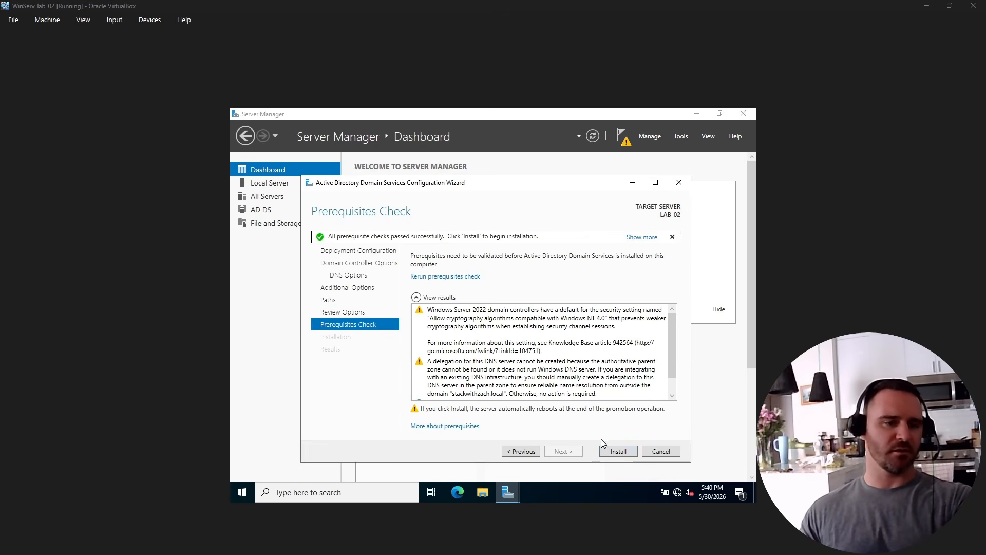
{"action": "left_click", "coordinate": [611, 452]}
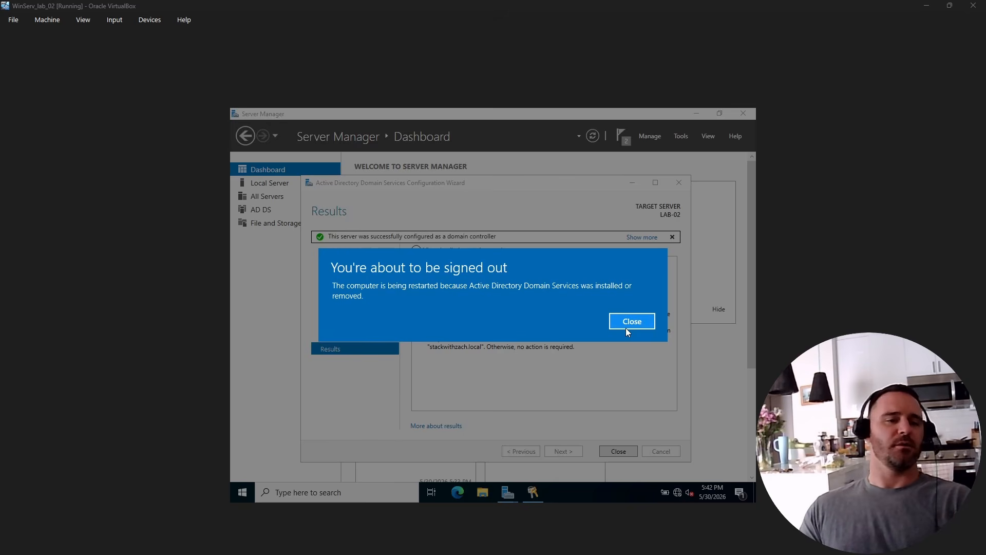
Step: Dismiss the restart notice, close the configuration wizard and Server Manager, and unlock the server after it restarts
{"action": "left_click", "coordinate": [628, 324]}
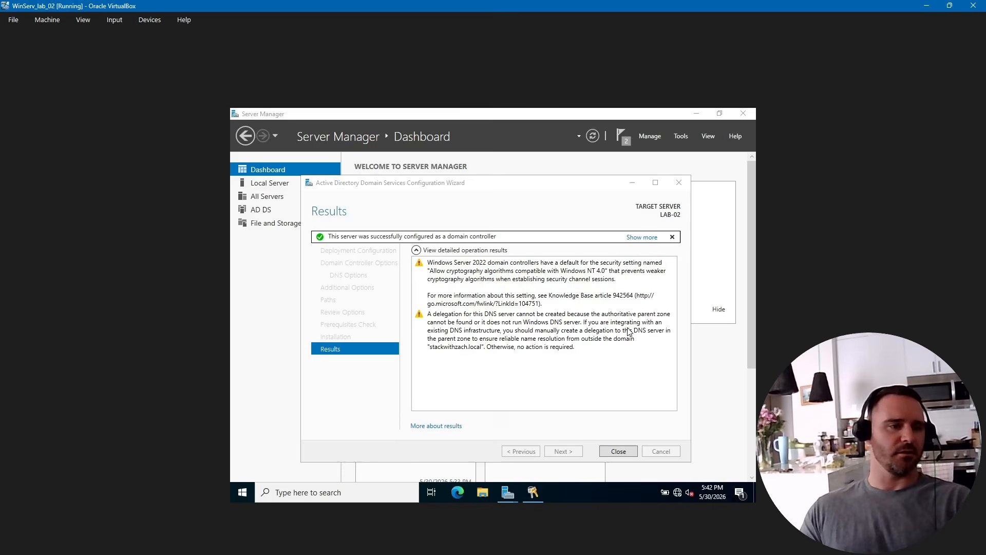
{"action": "left_click", "coordinate": [615, 451]}
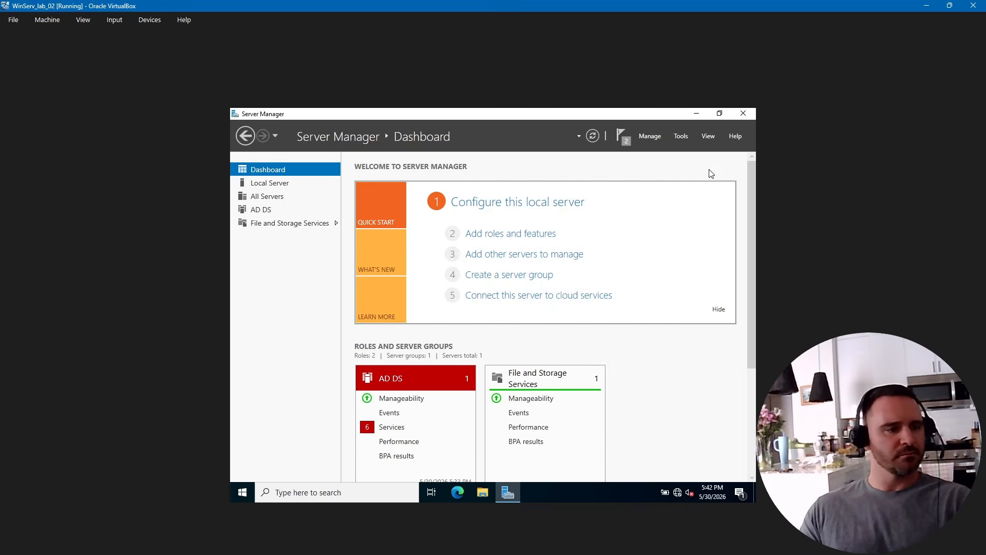
{"action": "left_click", "coordinate": [744, 115]}
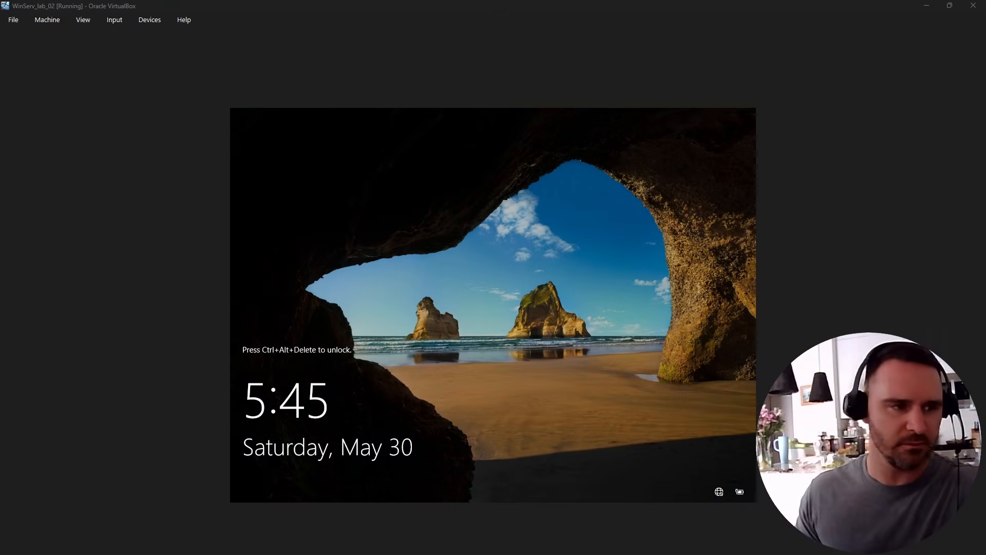
{"action": "left_click", "coordinate": [454, 264]}
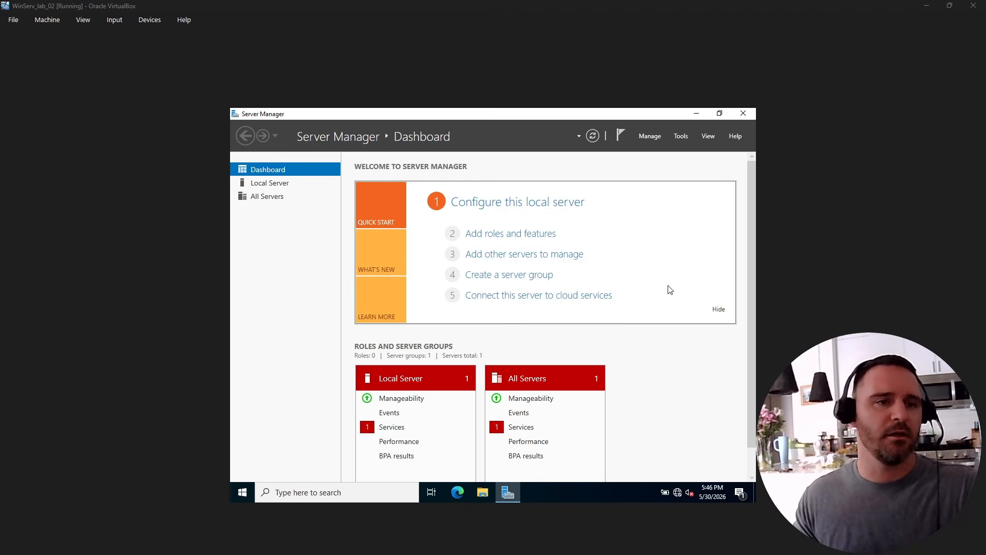
Step: Open Active Directory Users and Computers and expand the stackwithzach.local domain to show its containers
{"action": "left_click", "coordinate": [681, 136]}
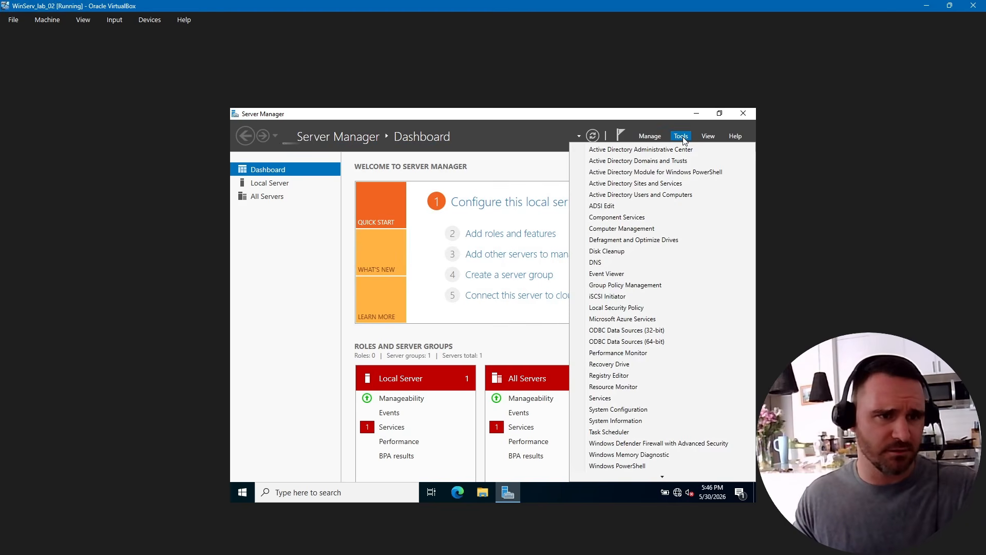
{"action": "left_click", "coordinate": [732, 195]}
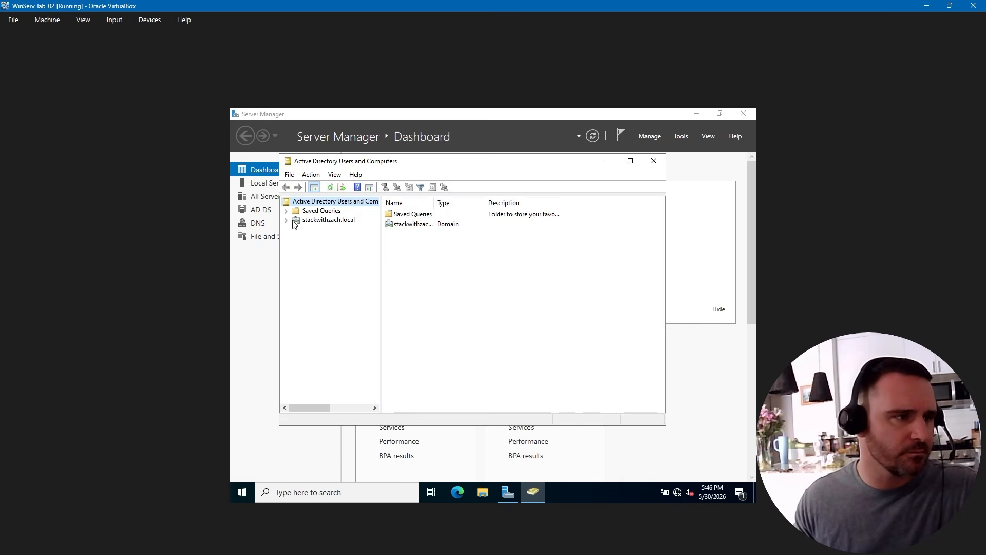
{"action": "left_click", "coordinate": [286, 220]}
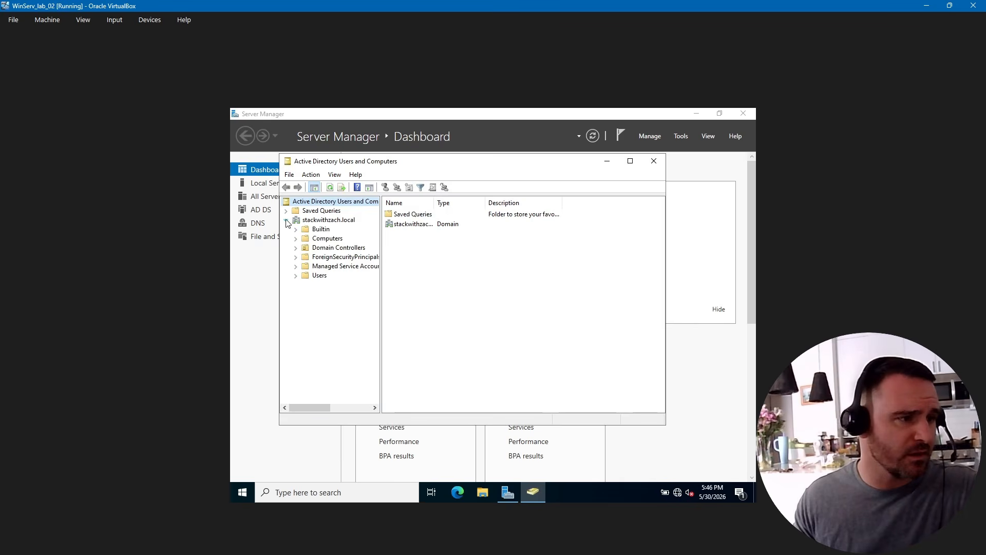
{"action": "left_click", "coordinate": [324, 220]}
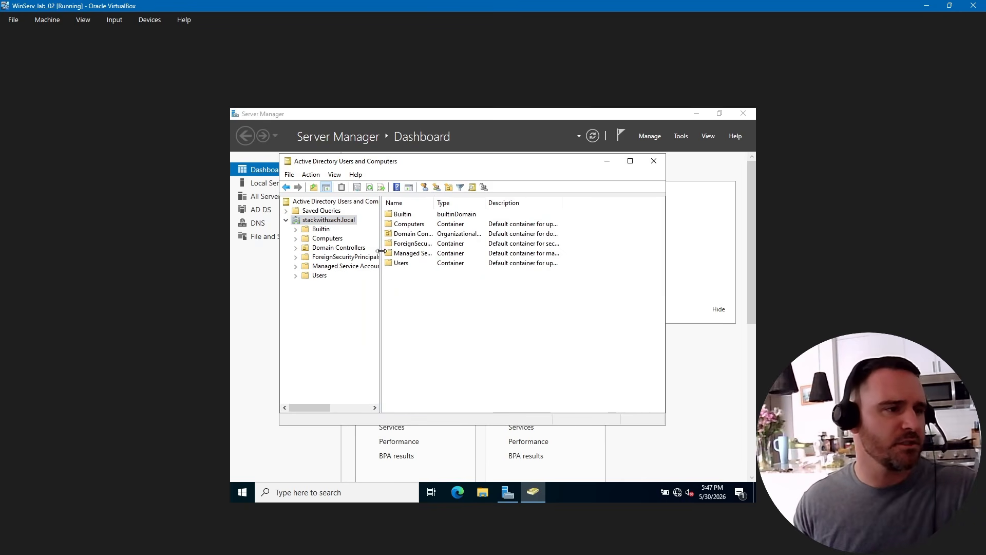
Step: Create an organizational unit named IT in the stackwithzach.local domain, protected from accidental deletion
{"action": "right_click", "coordinate": [338, 220]}
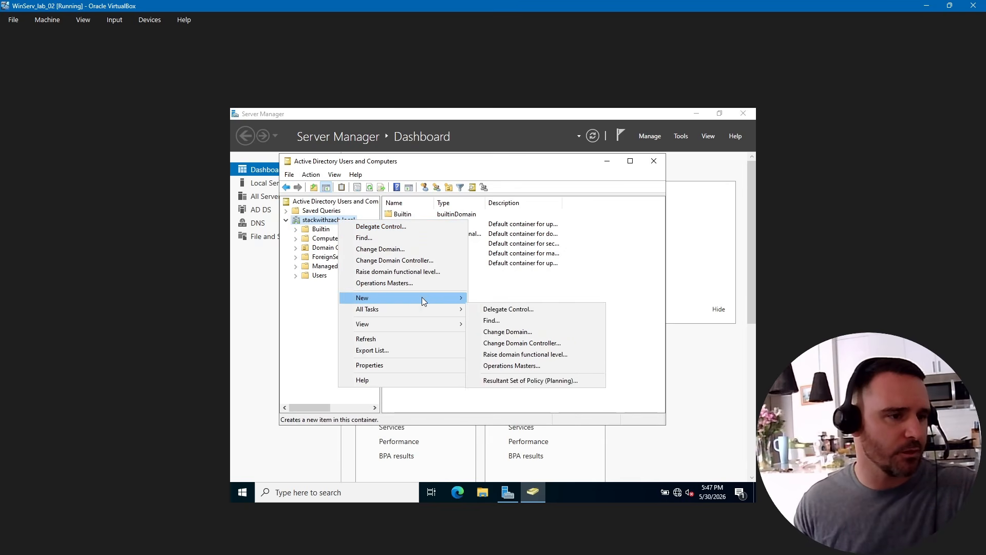
{"action": "mouse_move", "coordinate": [421, 297]}
{"action": "left_click", "coordinate": [535, 377]}
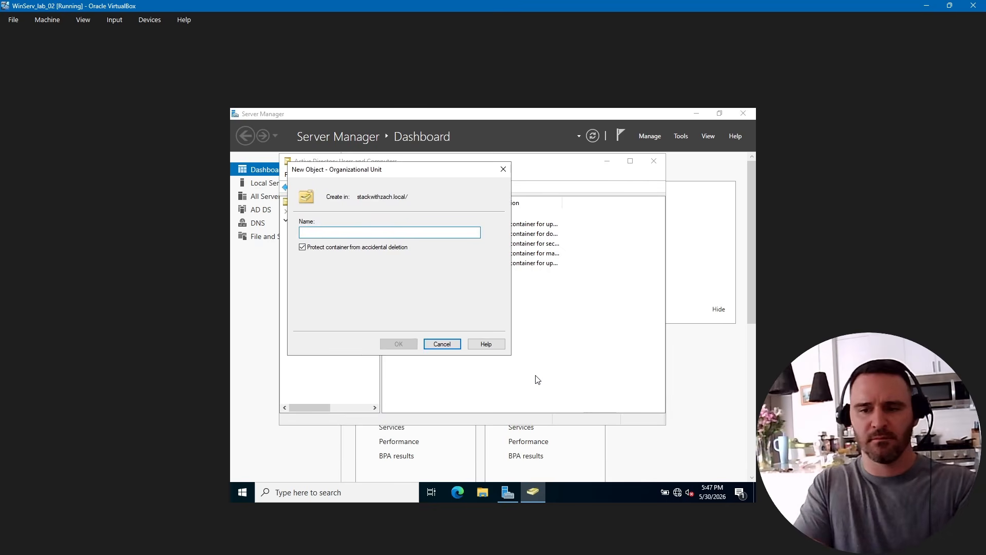
{"action": "type", "text": "IT"}
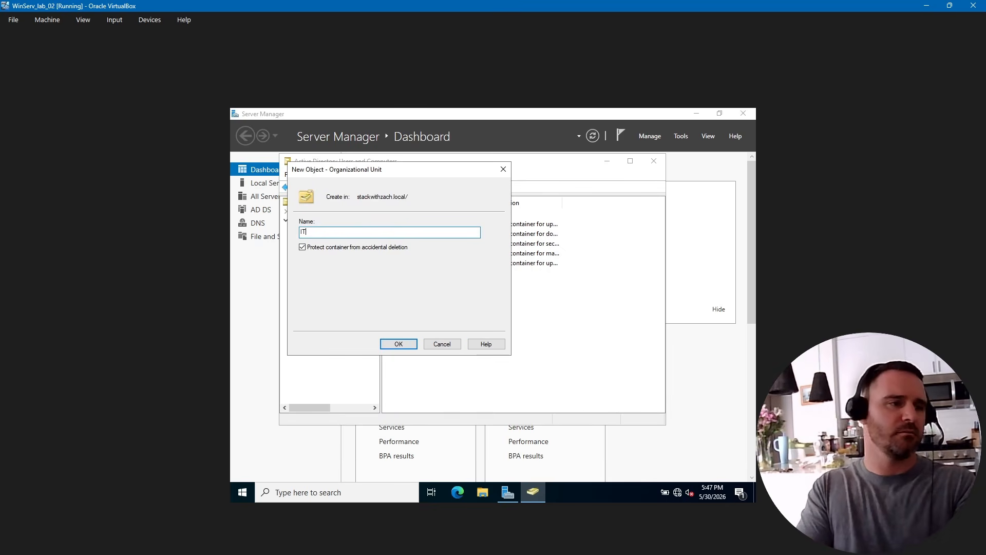
{"action": "key", "text": "Return"}
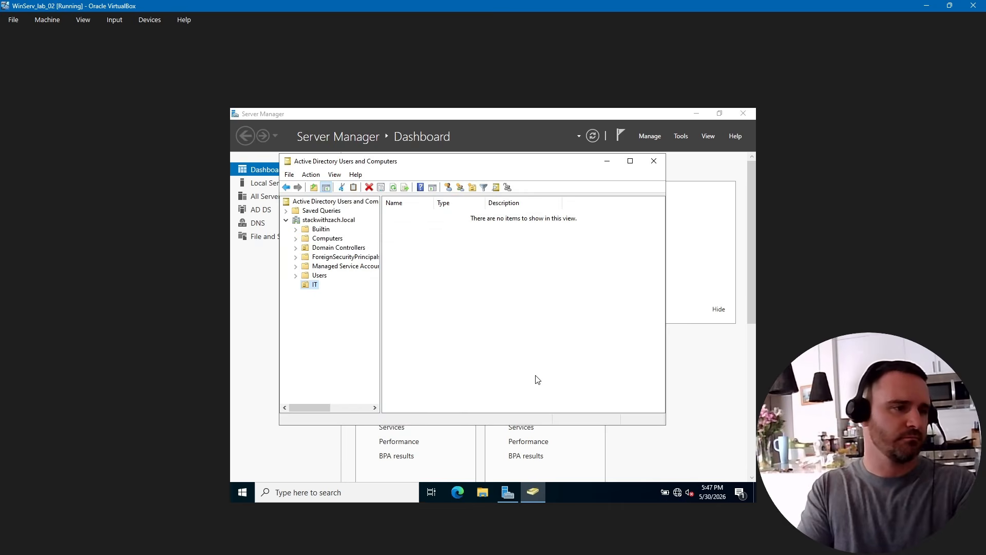
{"action": "right_click", "coordinate": [315, 287]}
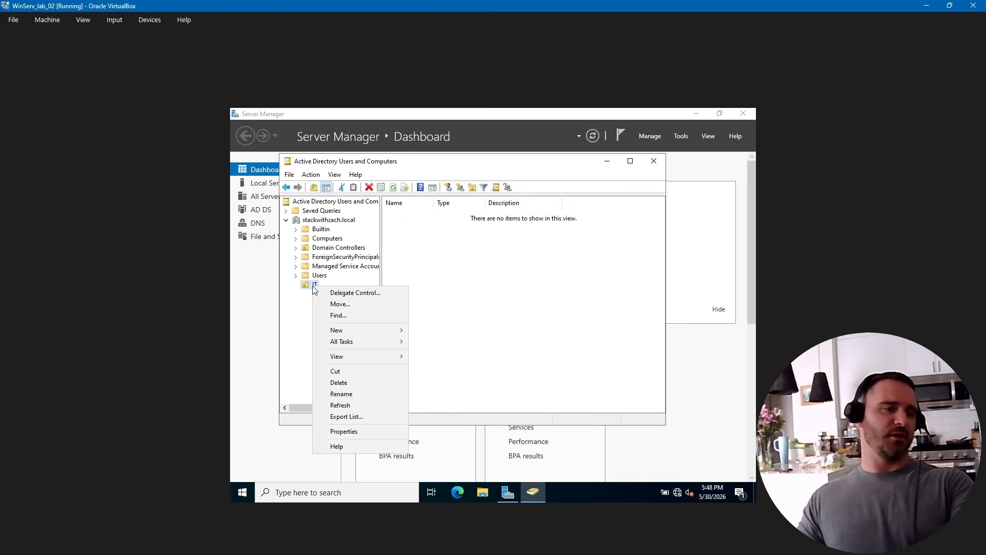
{"action": "mouse_move", "coordinate": [347, 331]}
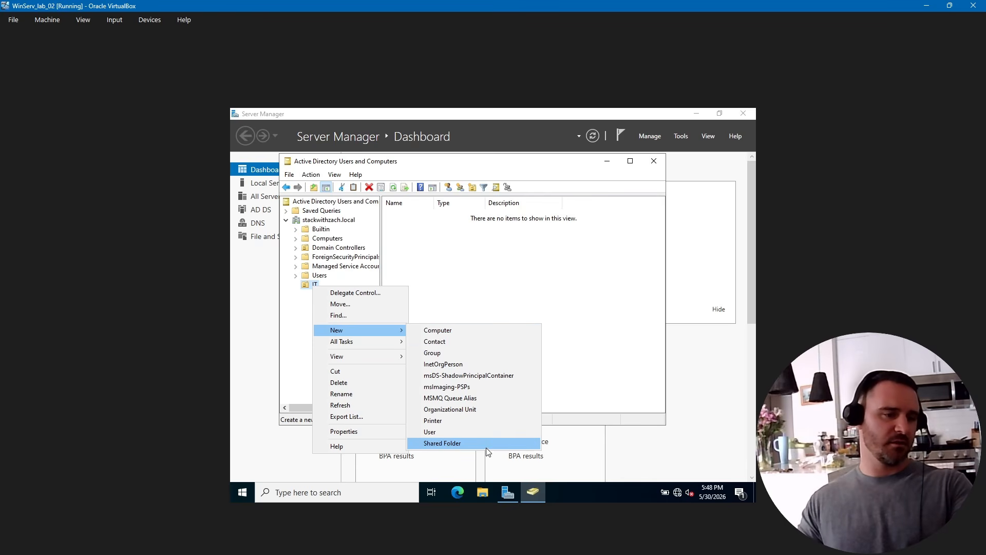
{"action": "left_click", "coordinate": [621, 359]}
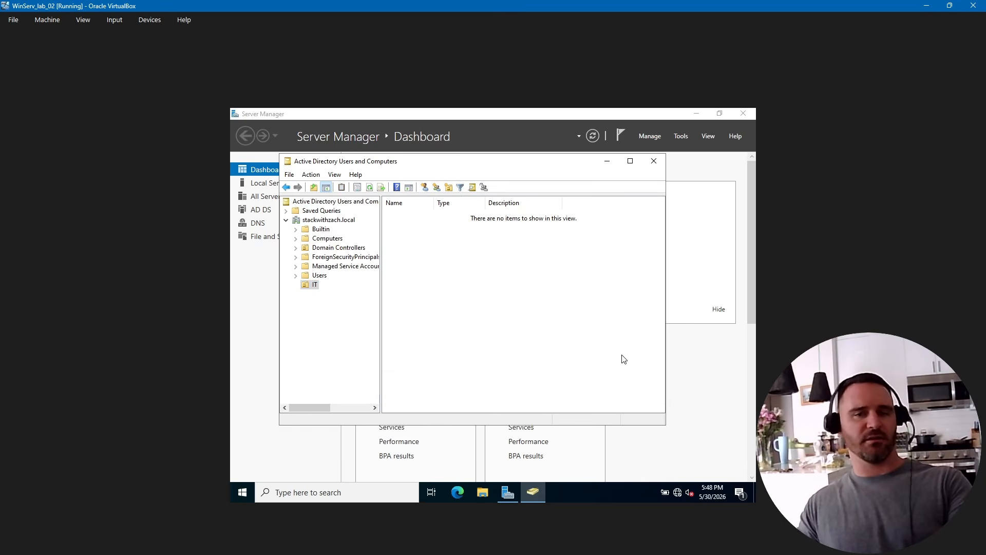